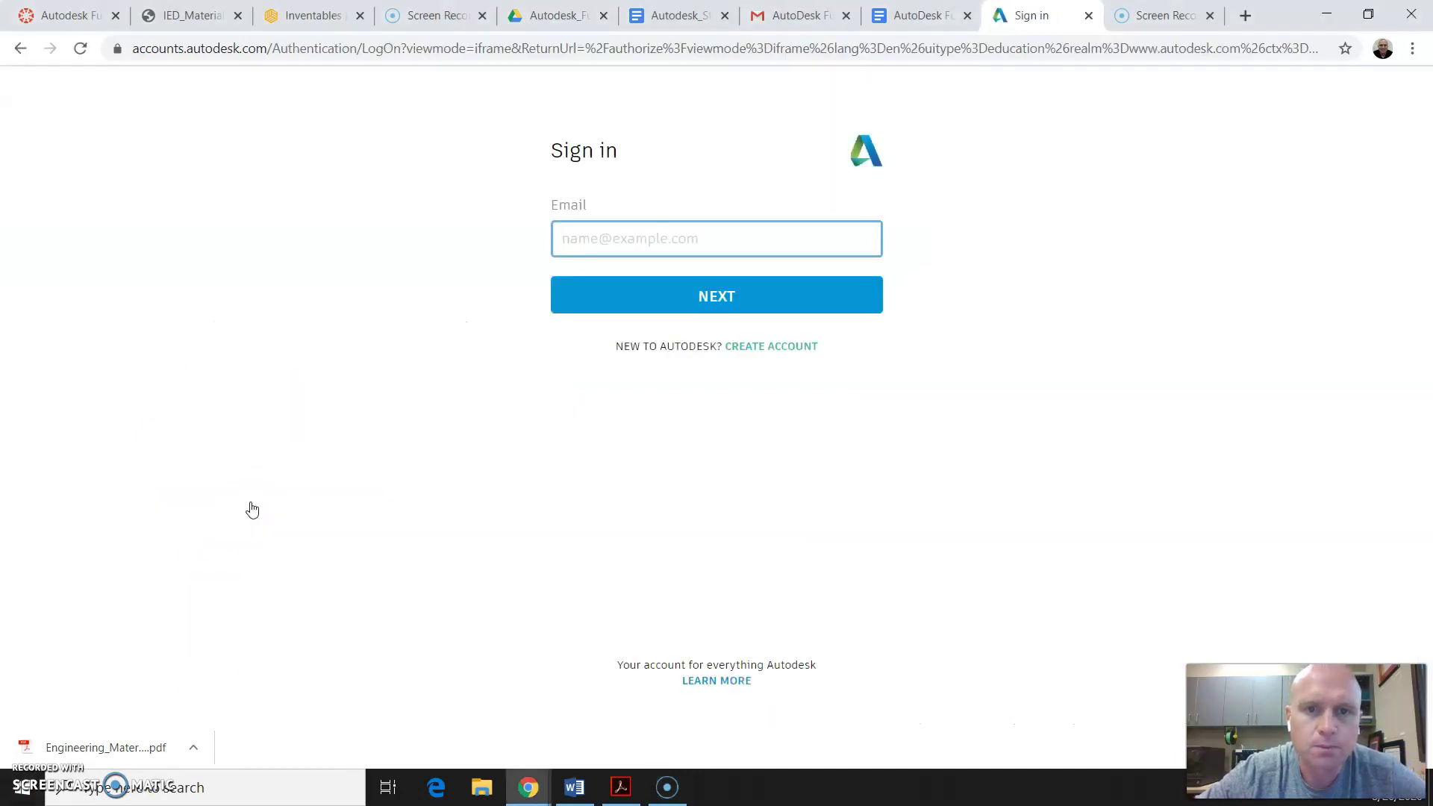
Choose CREATE ACCOUNT under 'New to Autodesk?' to reach the education benefits form
click(769, 349)
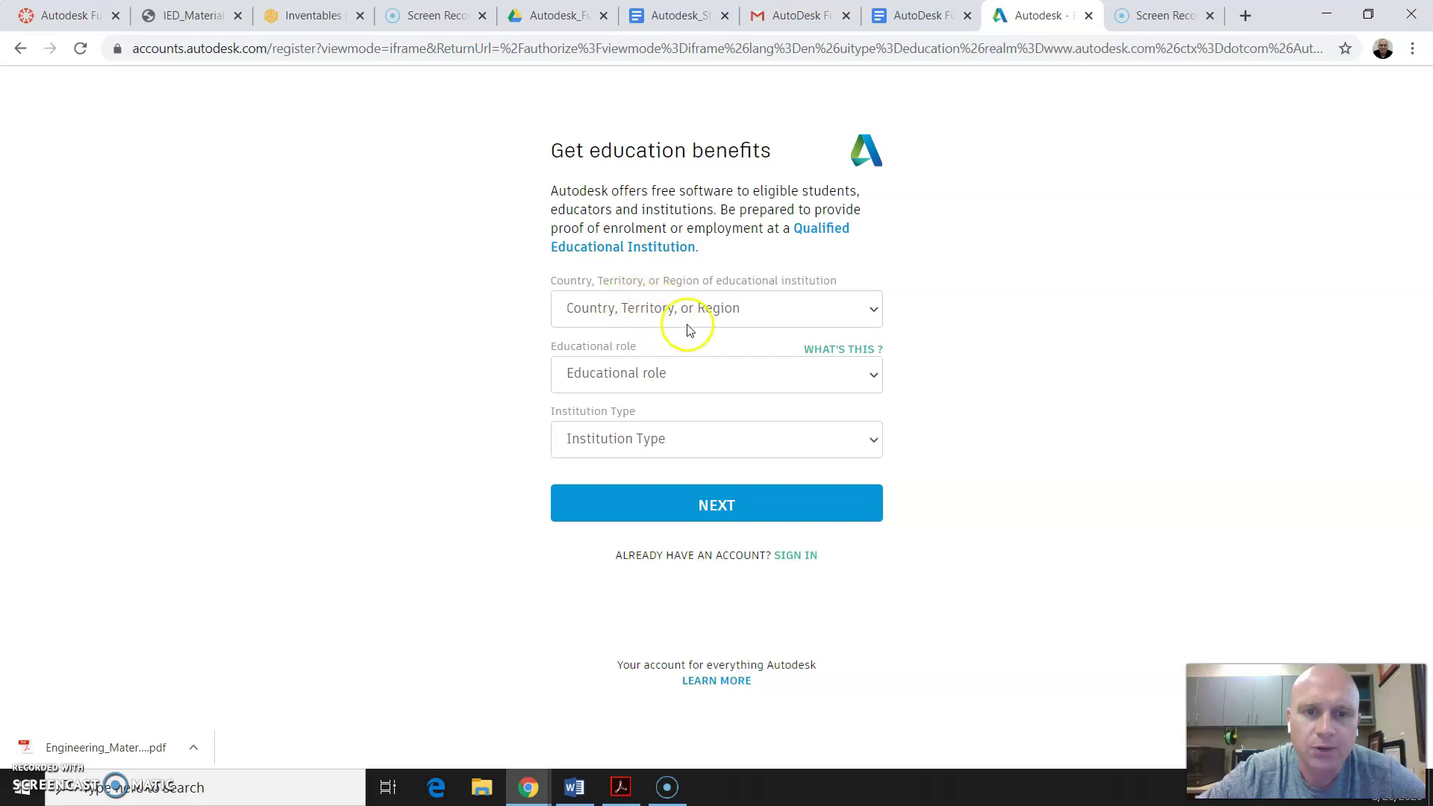
Select United States as the country of educational institution
click(721, 312)
click(721, 312)
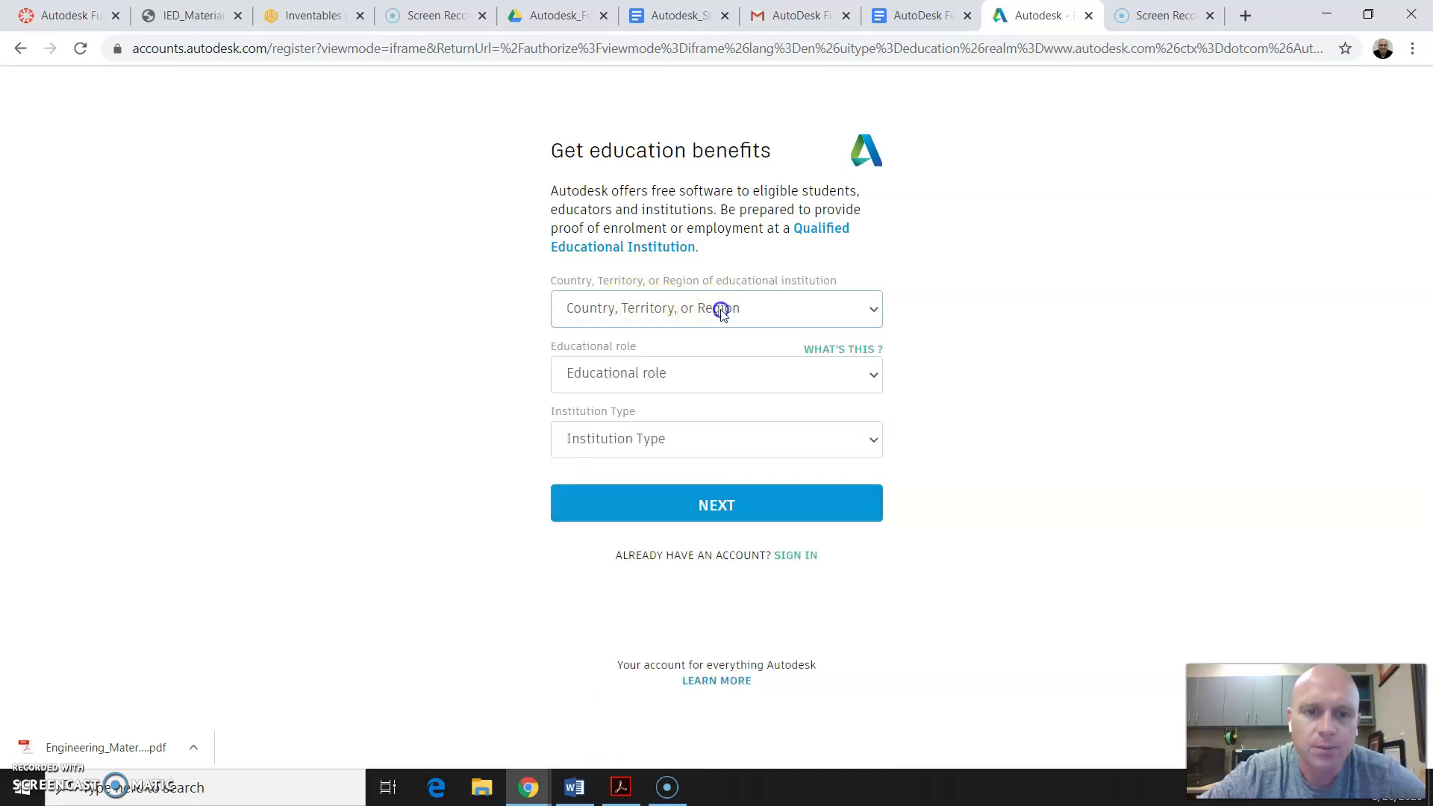
click(721, 312)
text(united)
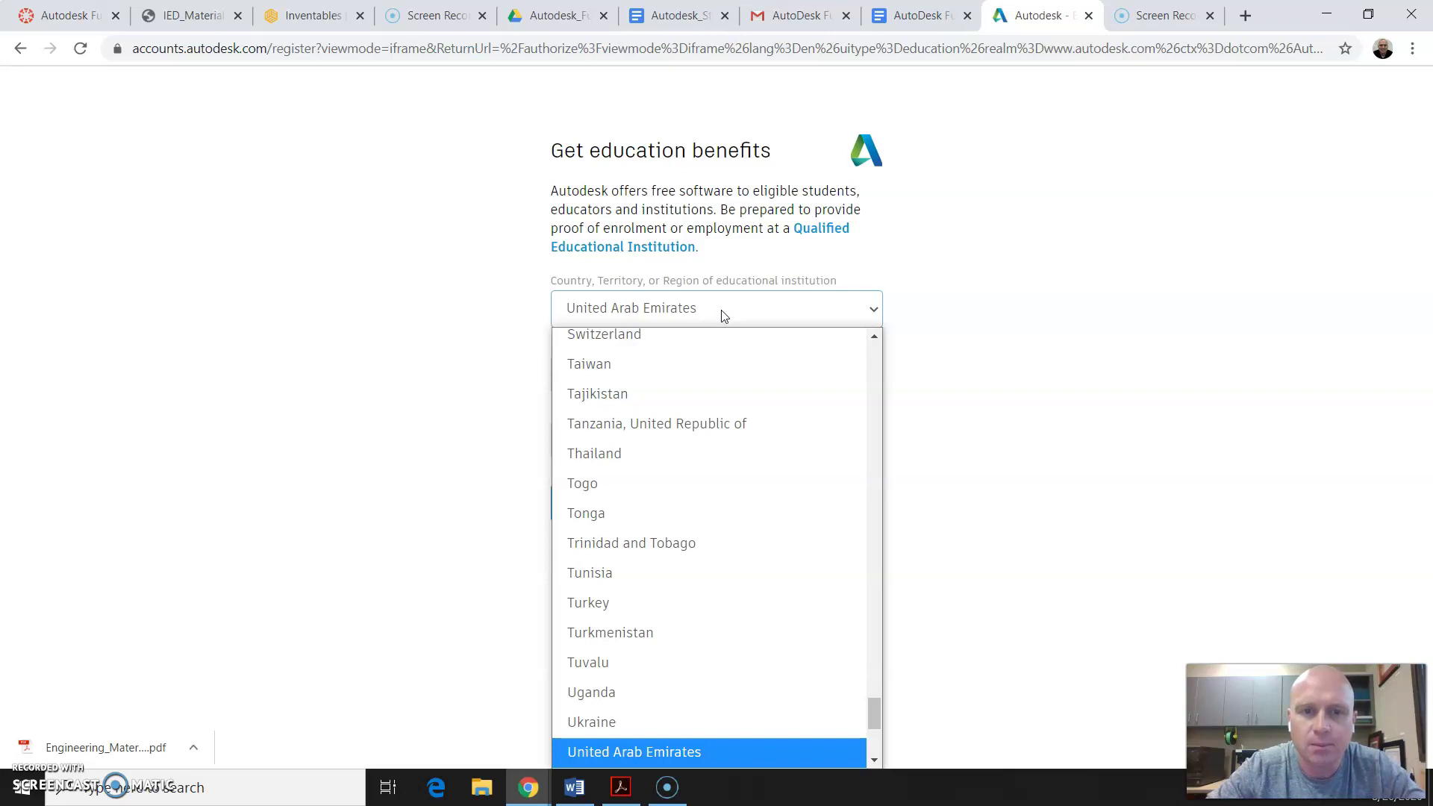
text(it)
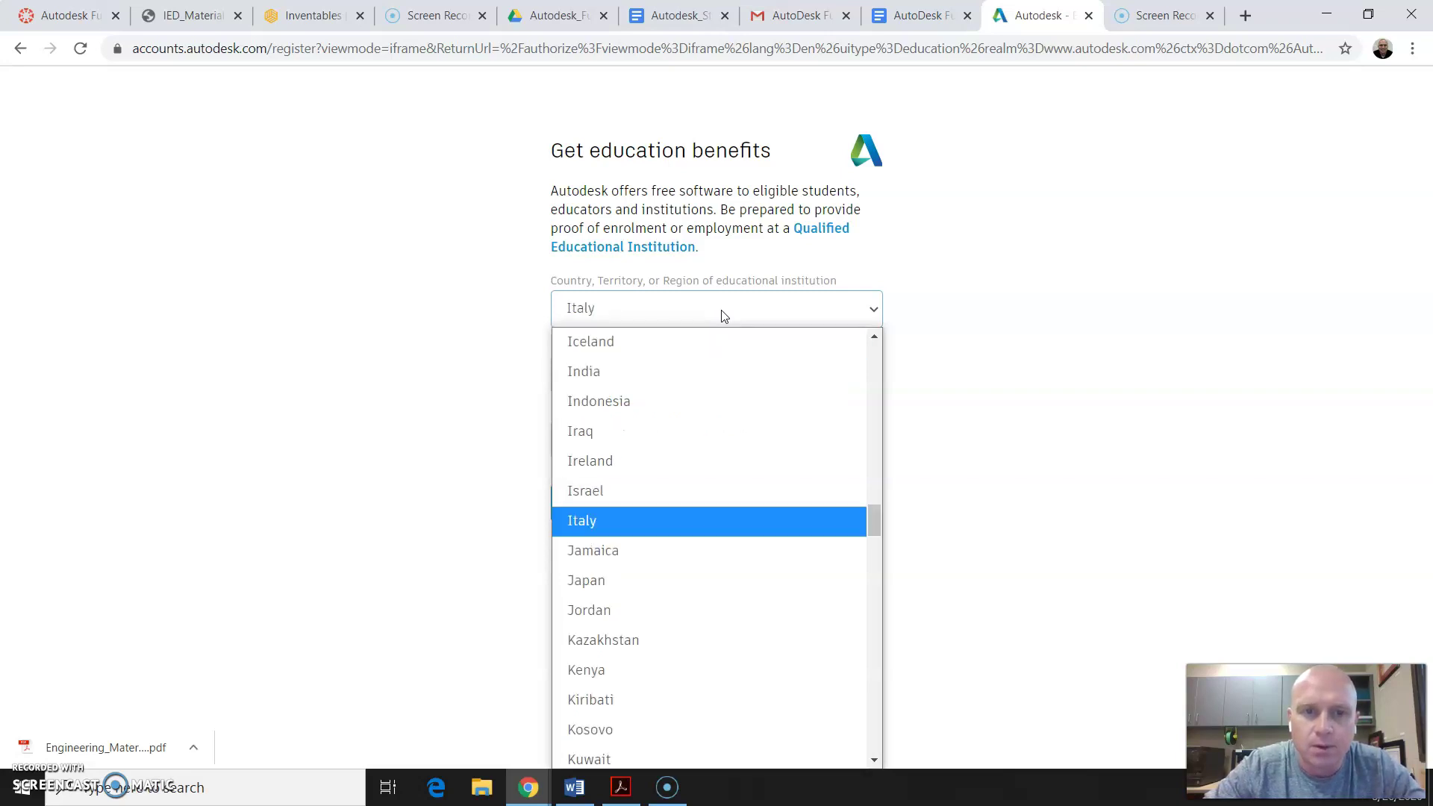
click(723, 313)
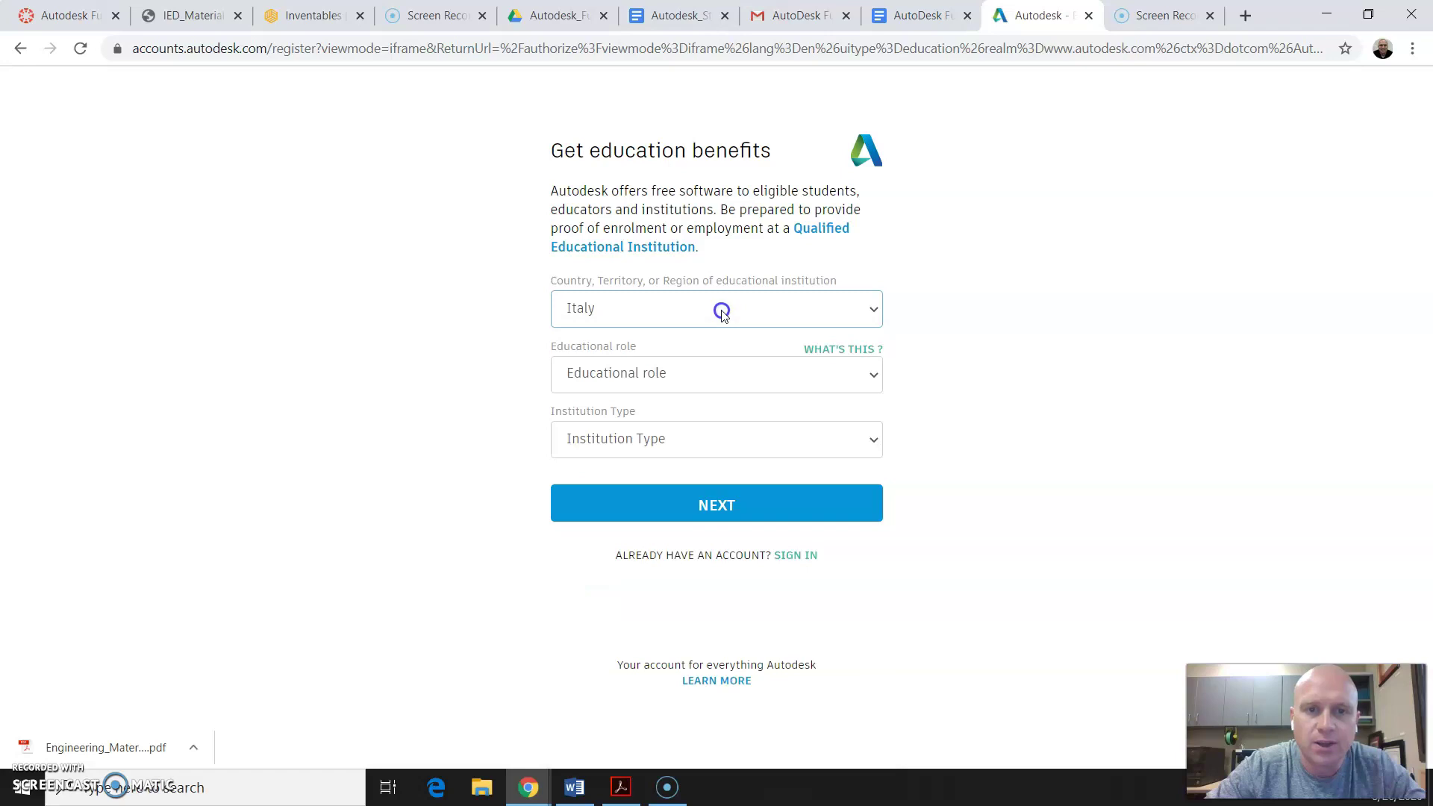
click(818, 315)
scroll(795, 560, down, 8)
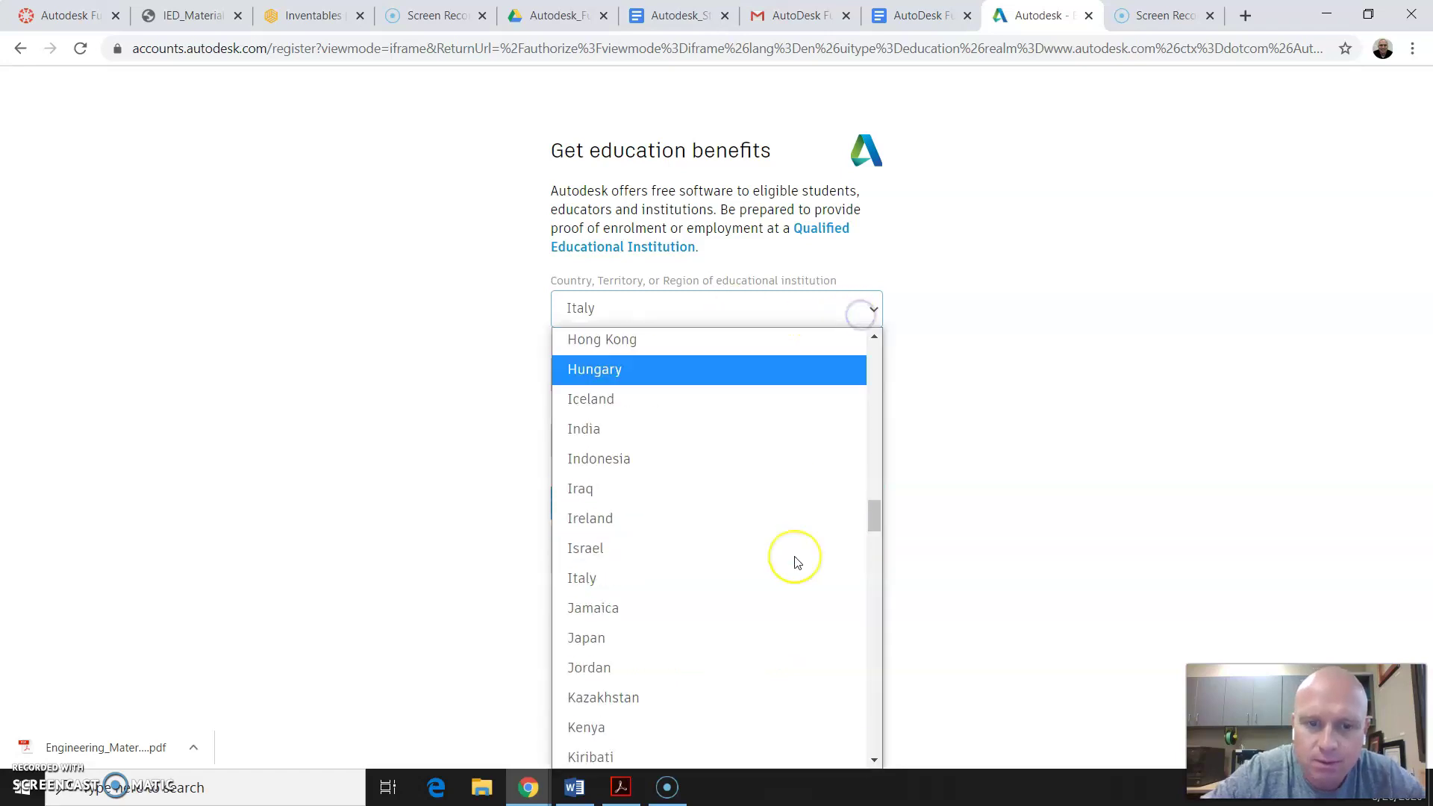
scroll(797, 561, down, 20)
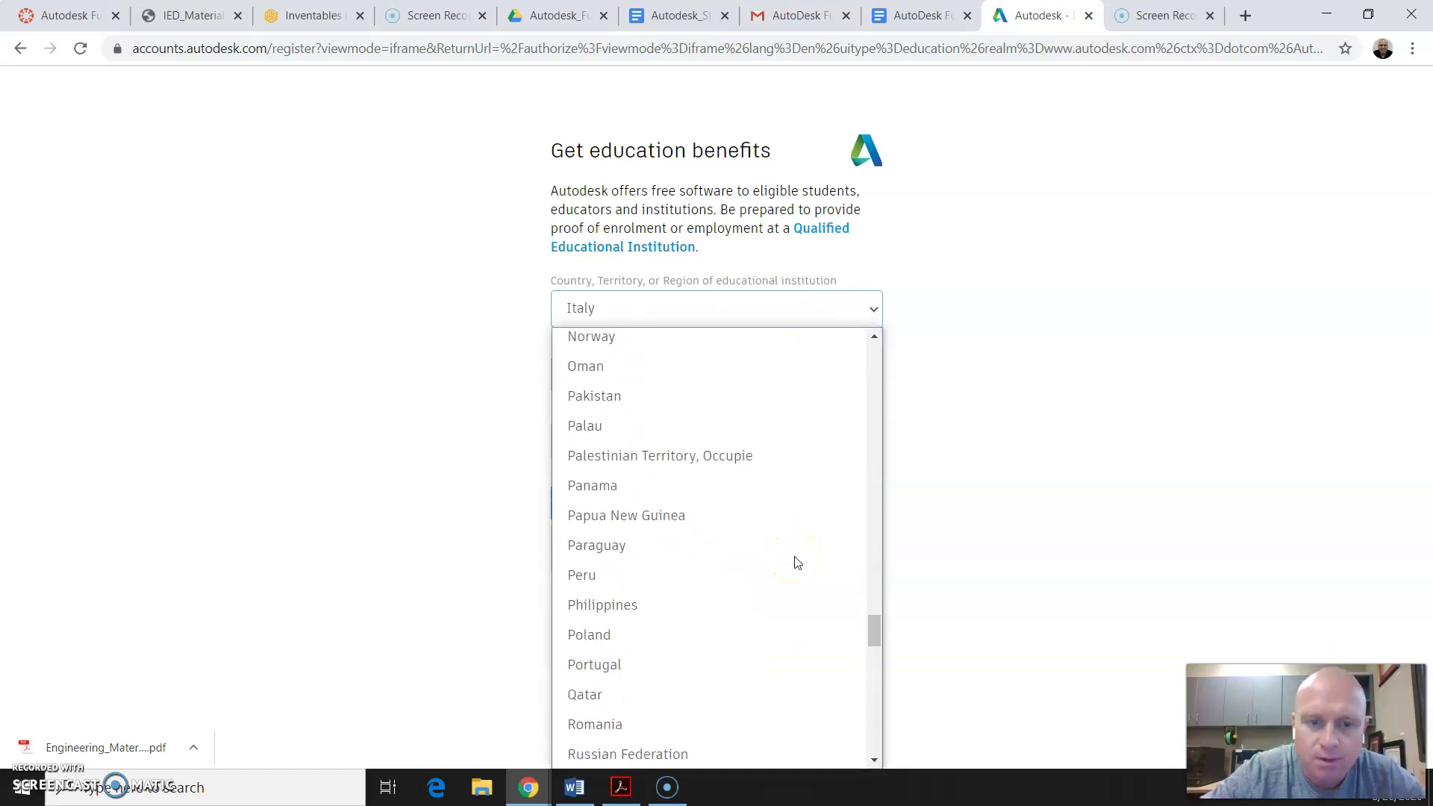
scroll(796, 562, down, 15)
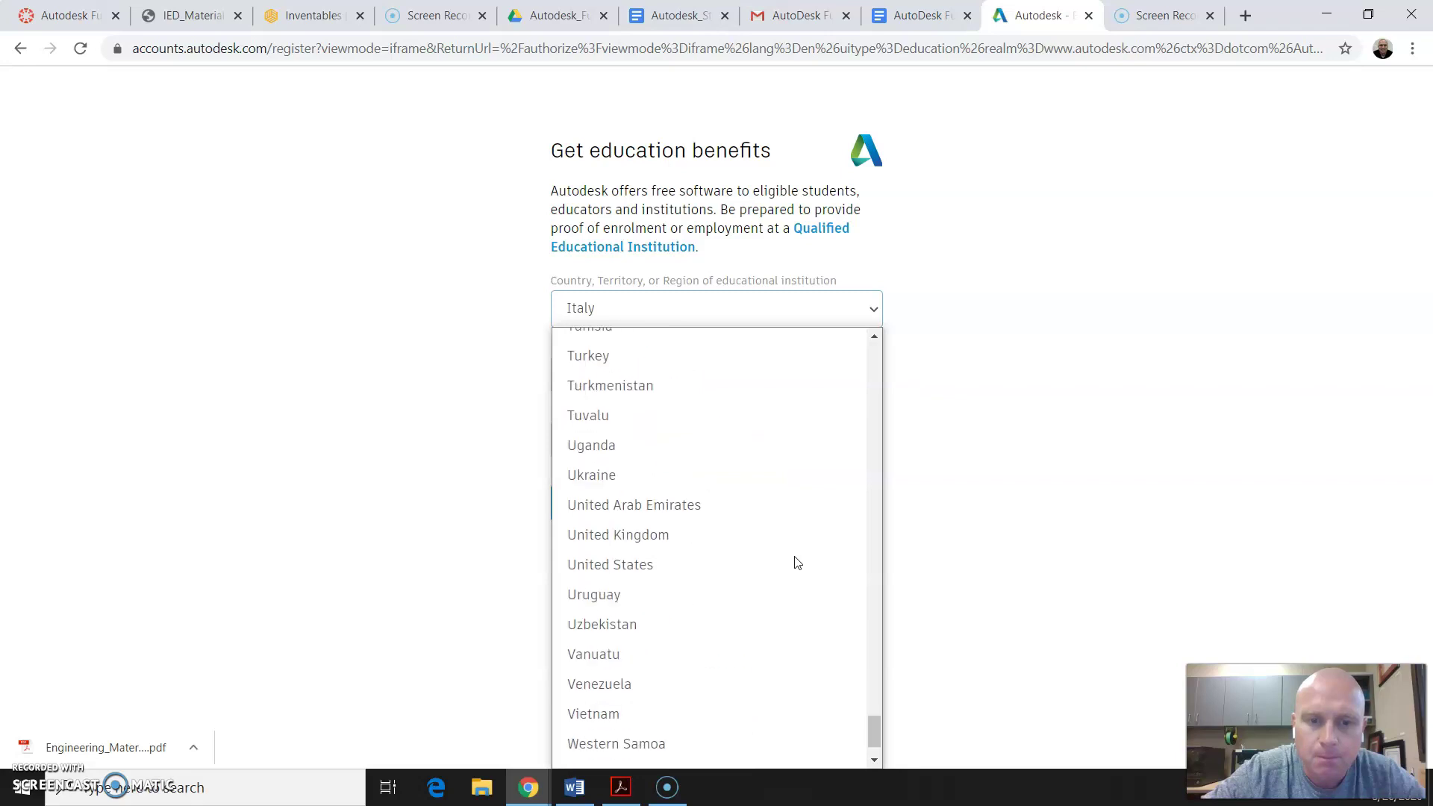
click(679, 551)
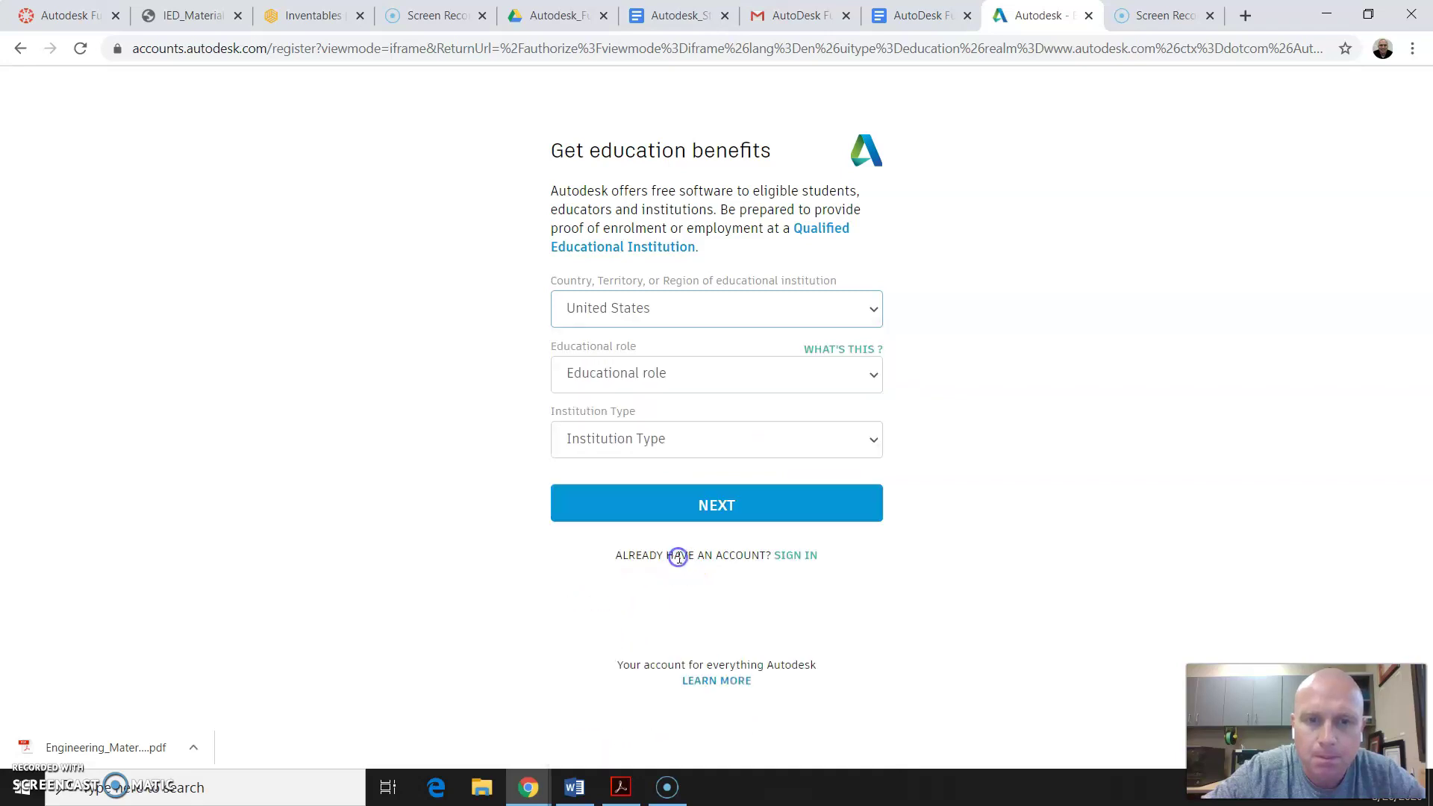
Set educational role to Student and institution type to High School/Secondary
click(646, 377)
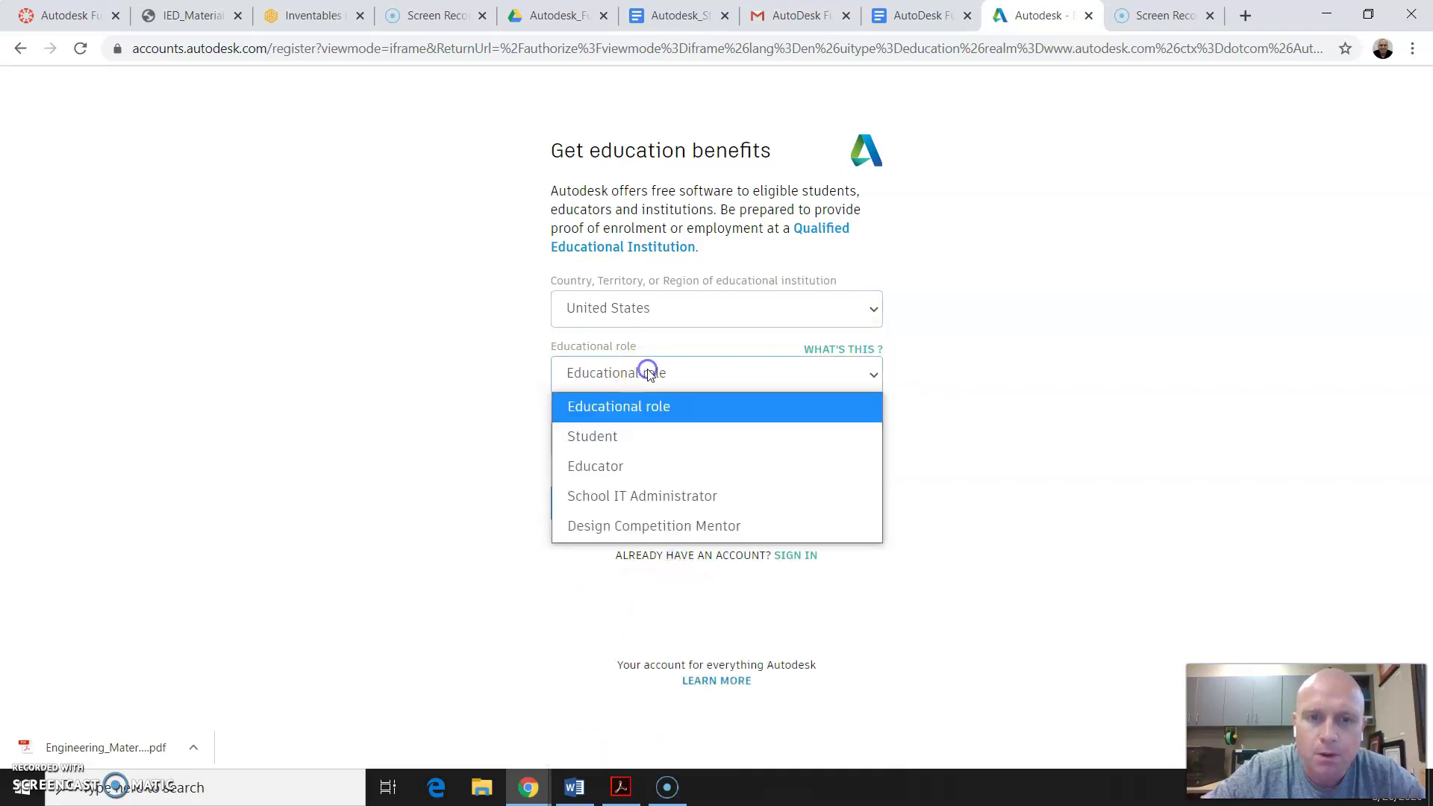
click(640, 444)
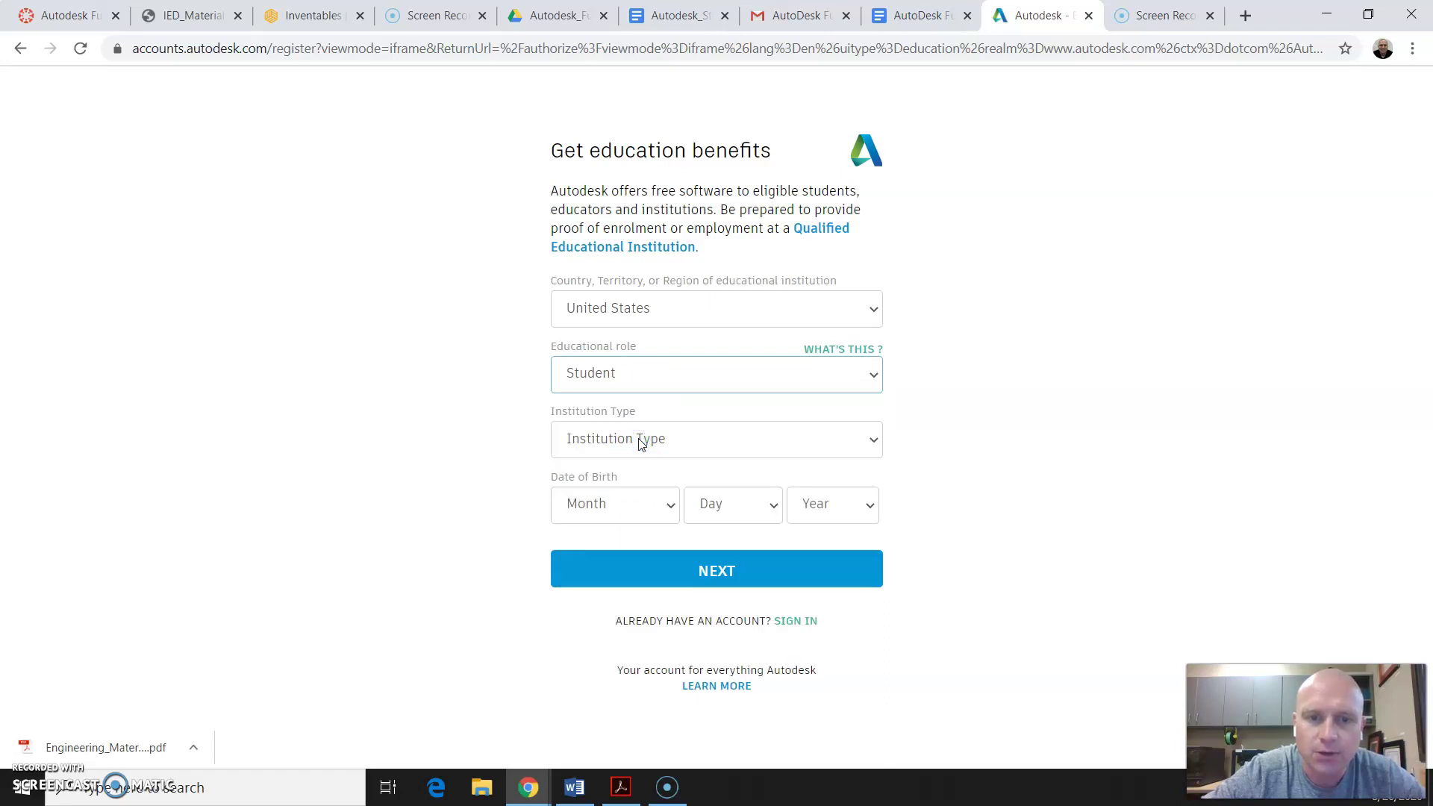
click(639, 442)
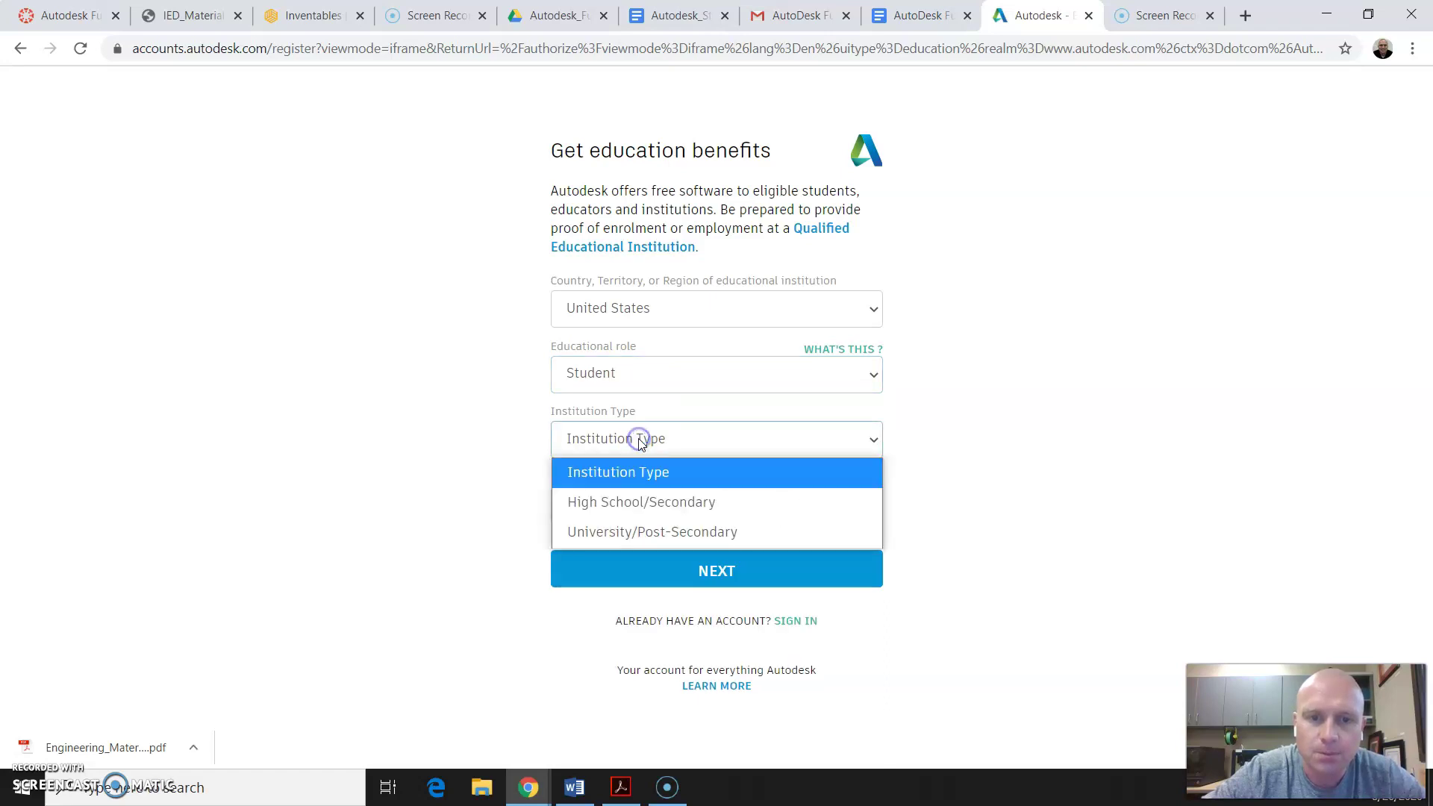
click(636, 504)
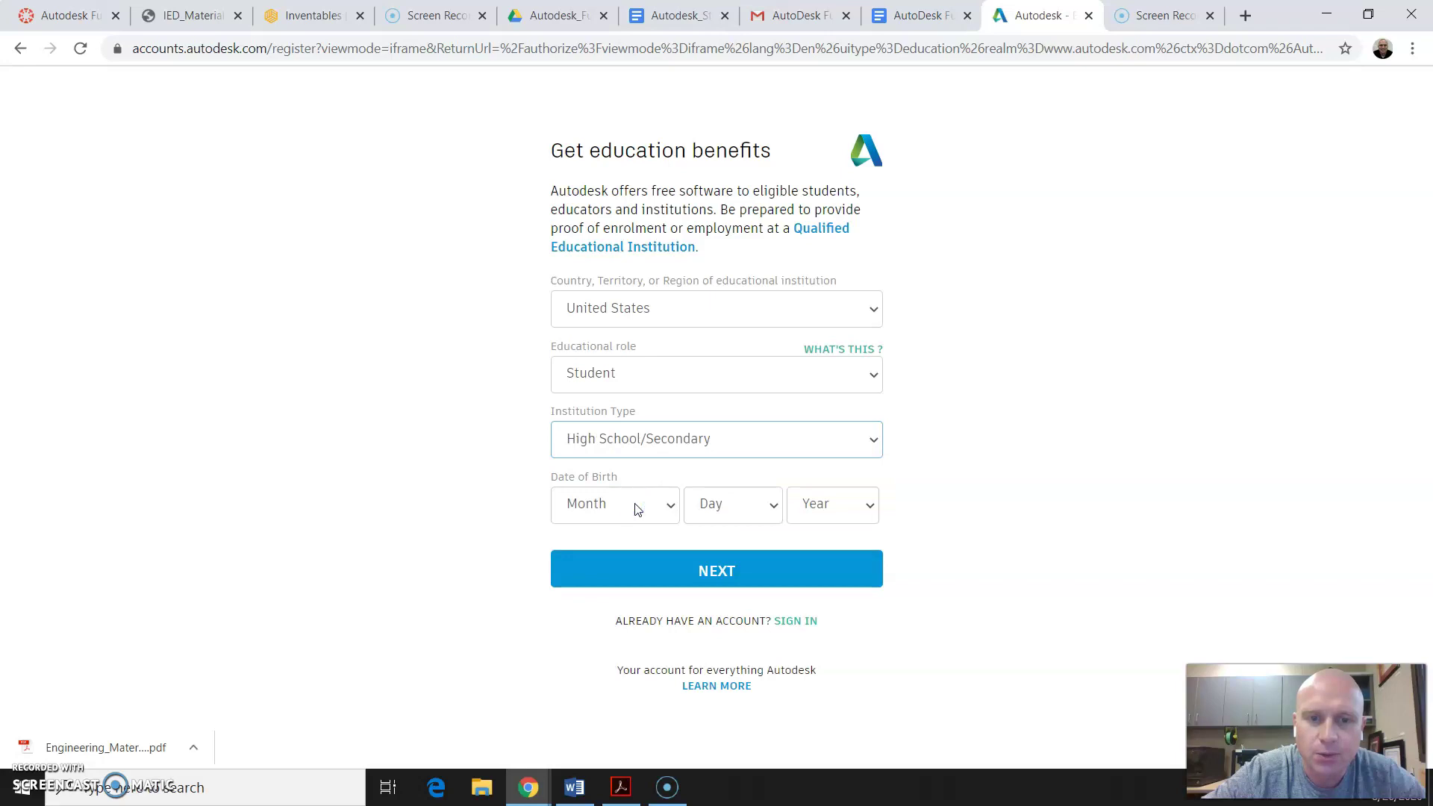
click(657, 507)
click(667, 512)
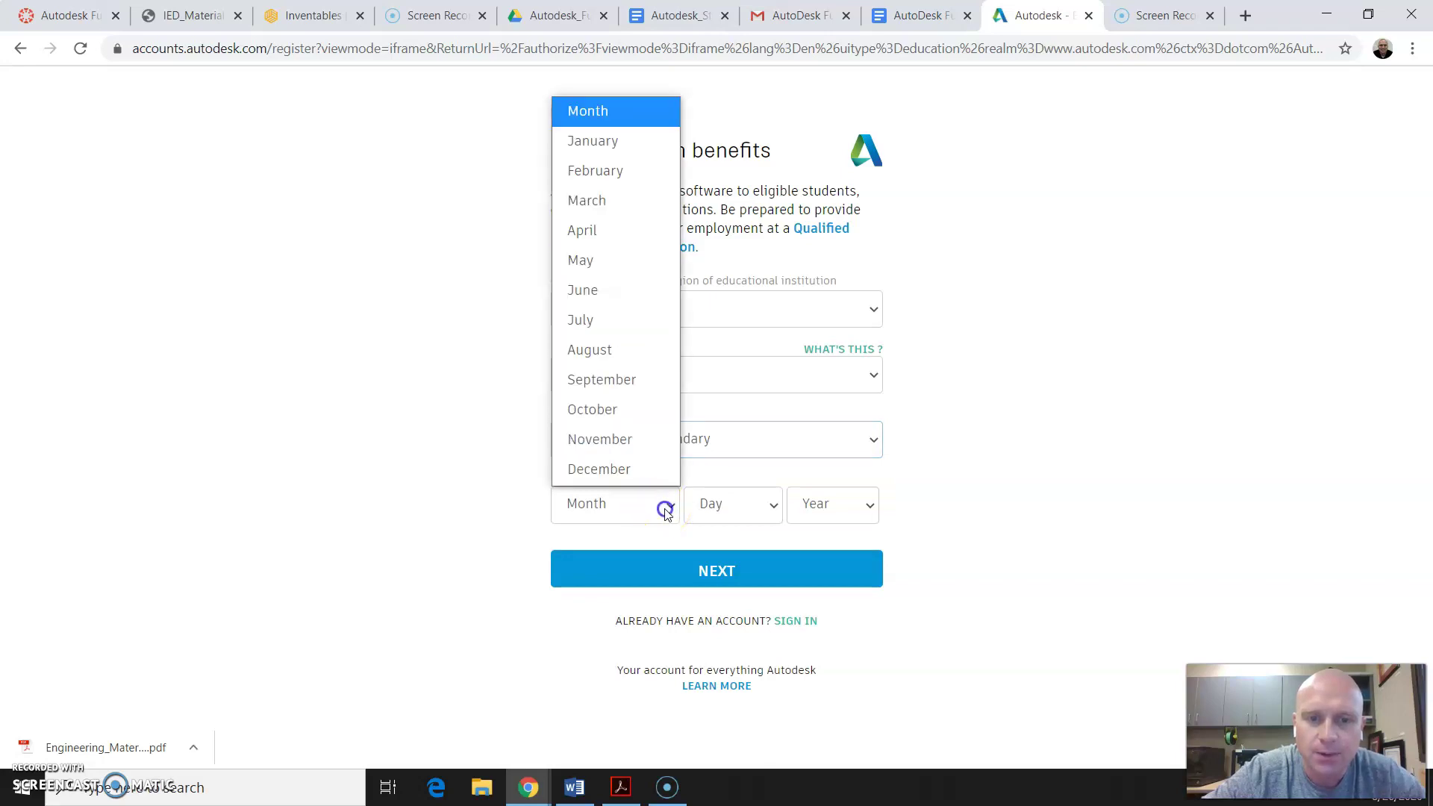
click(607, 291)
click(747, 511)
scroll(739, 474, down, 1)
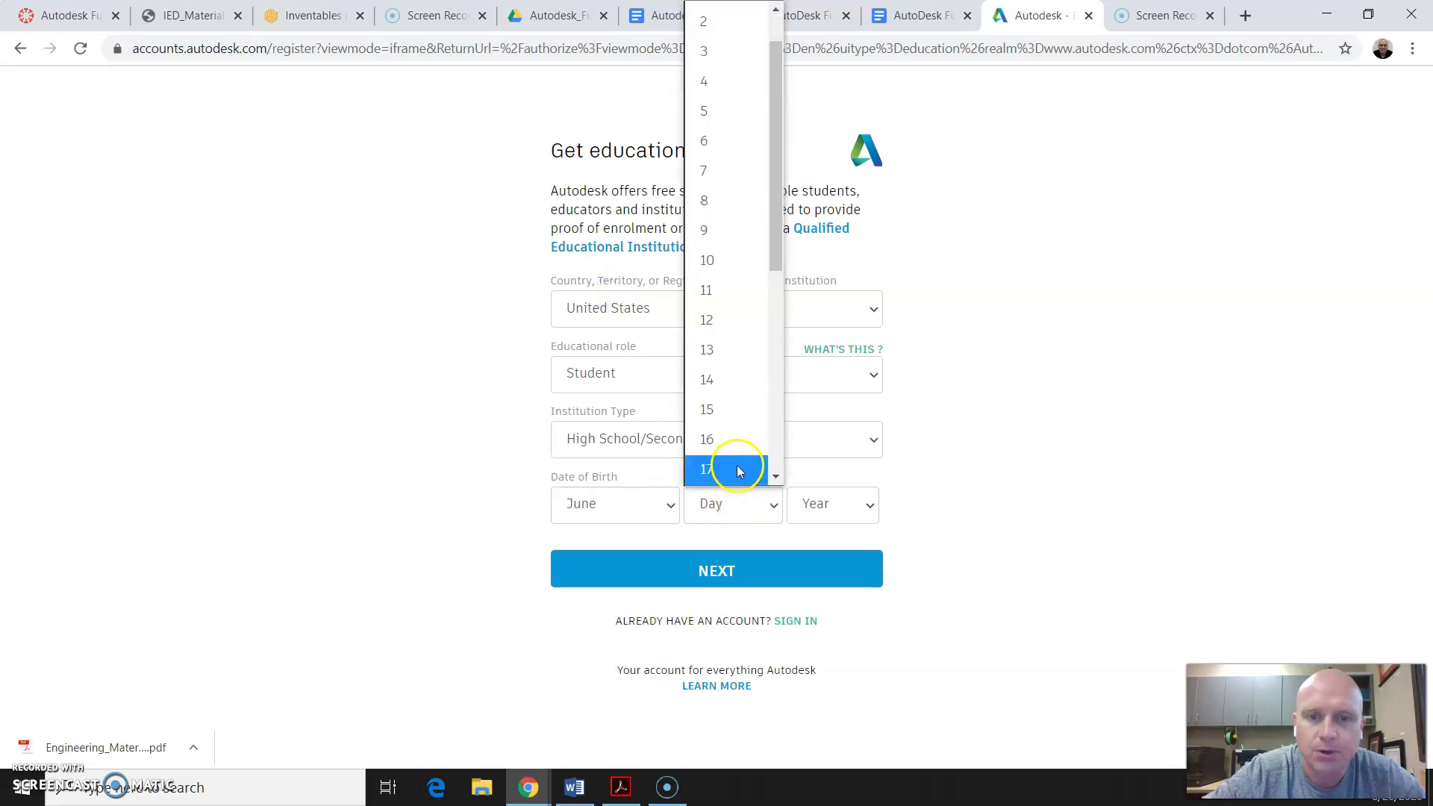
click(737, 466)
click(827, 507)
scroll(810, 358, down, 1)
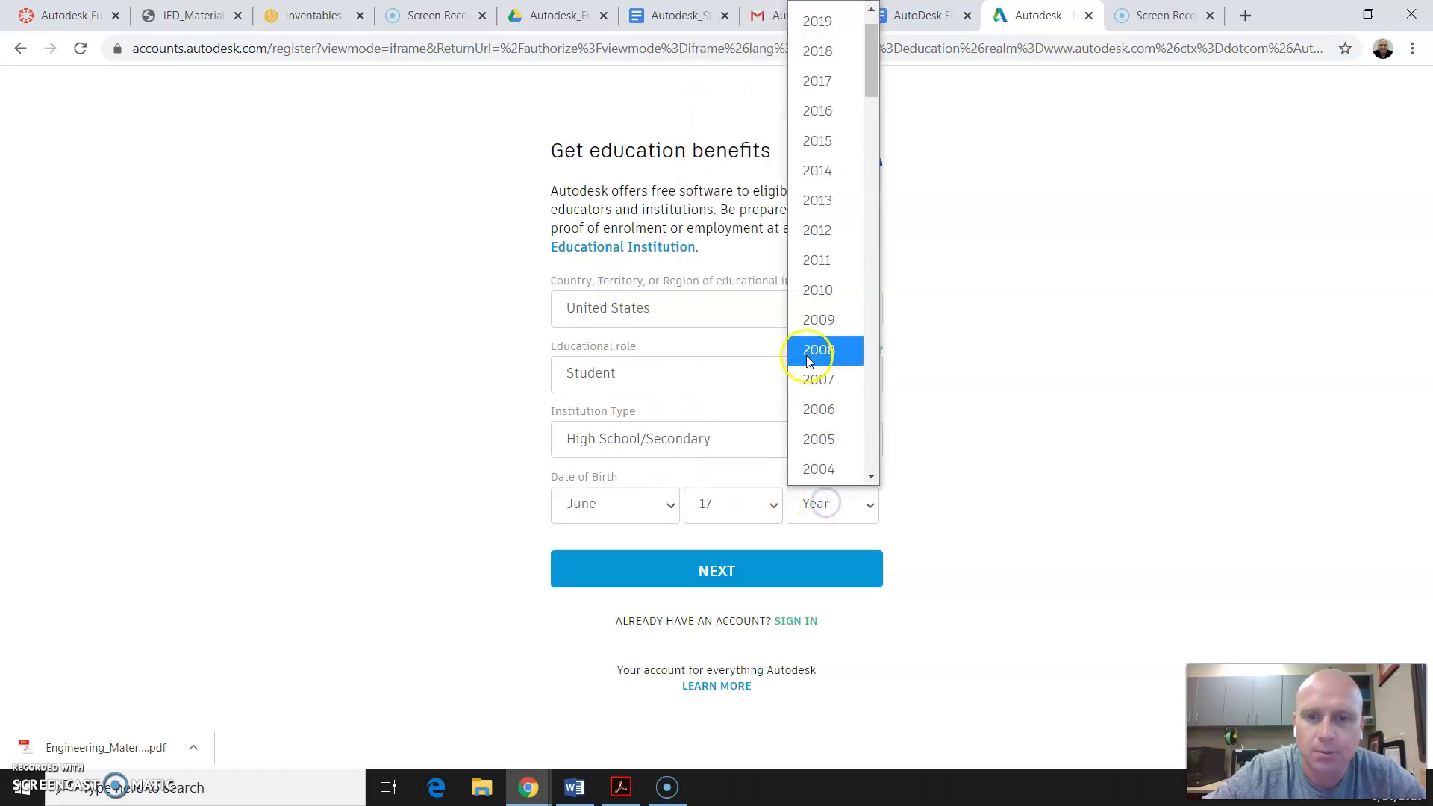
scroll(808, 361, up, 1)
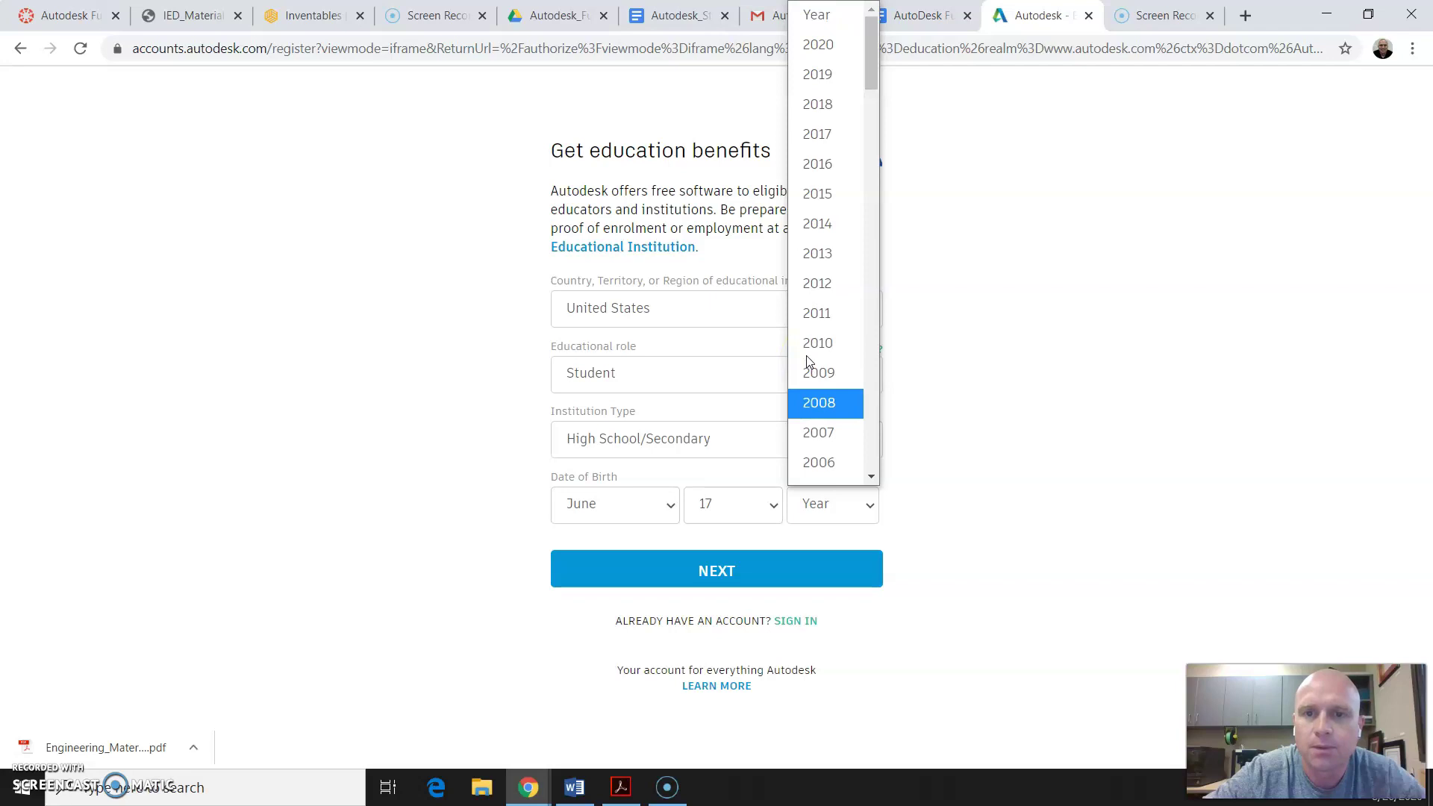
scroll(809, 362, down, 10)
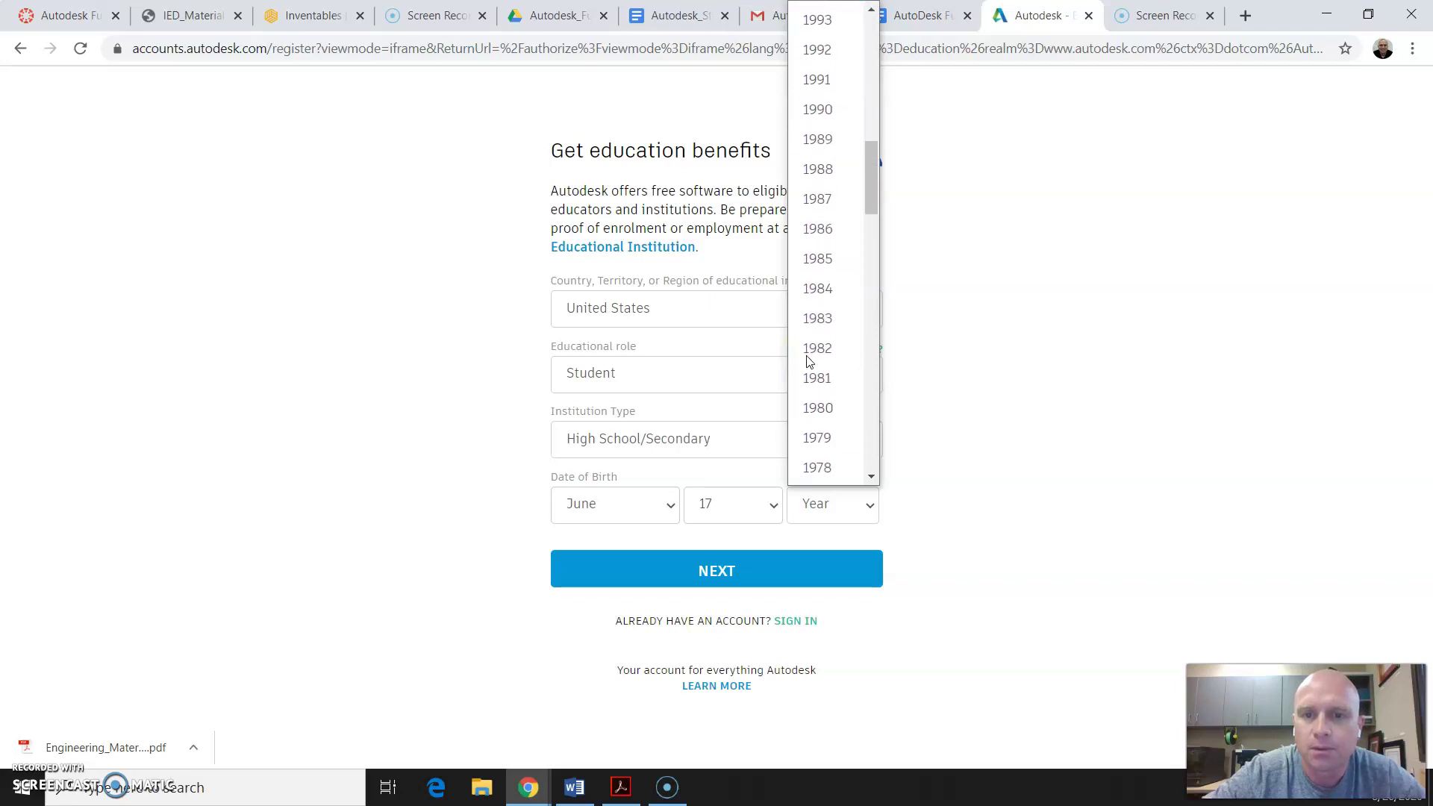
click(808, 361)
click(833, 505)
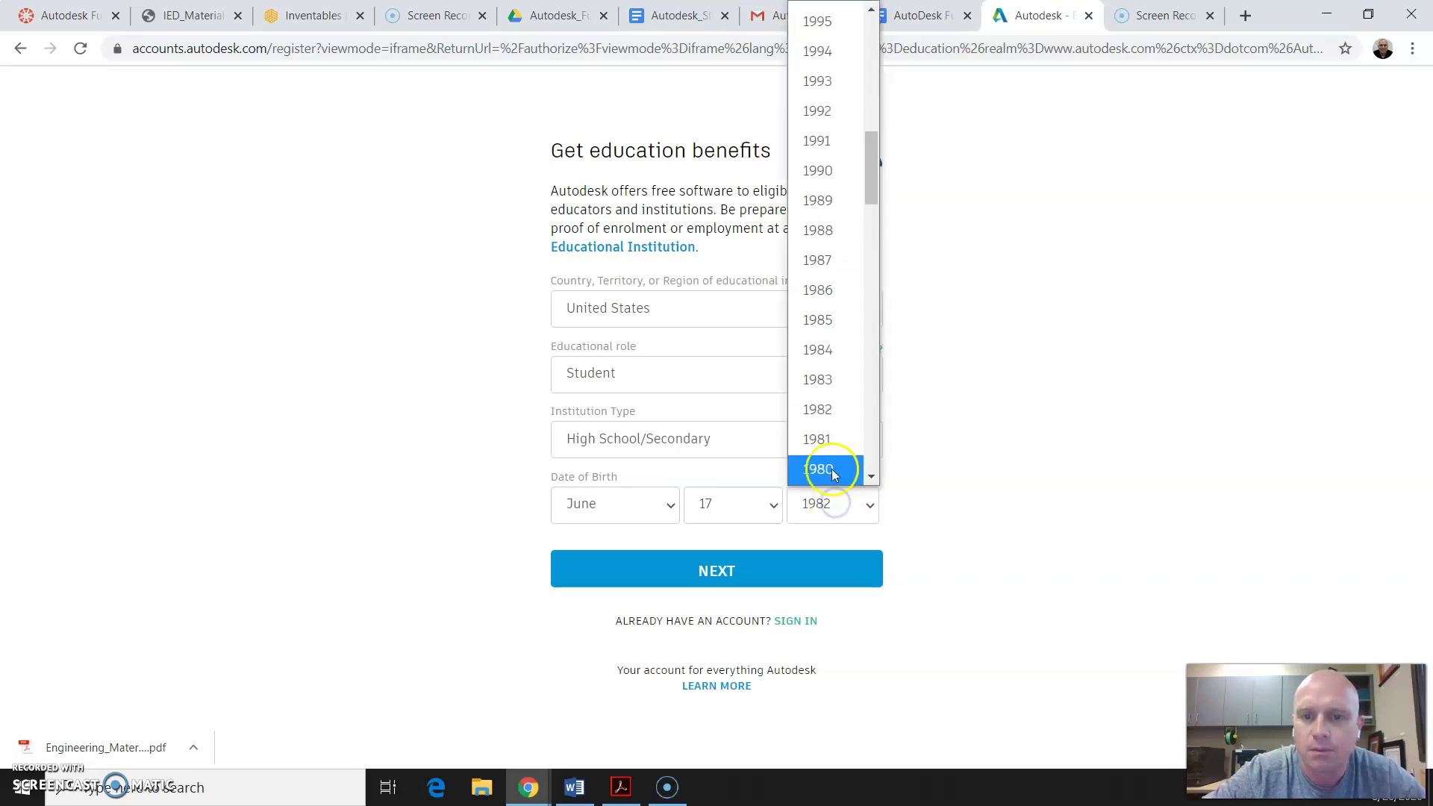
click(826, 442)
click(735, 572)
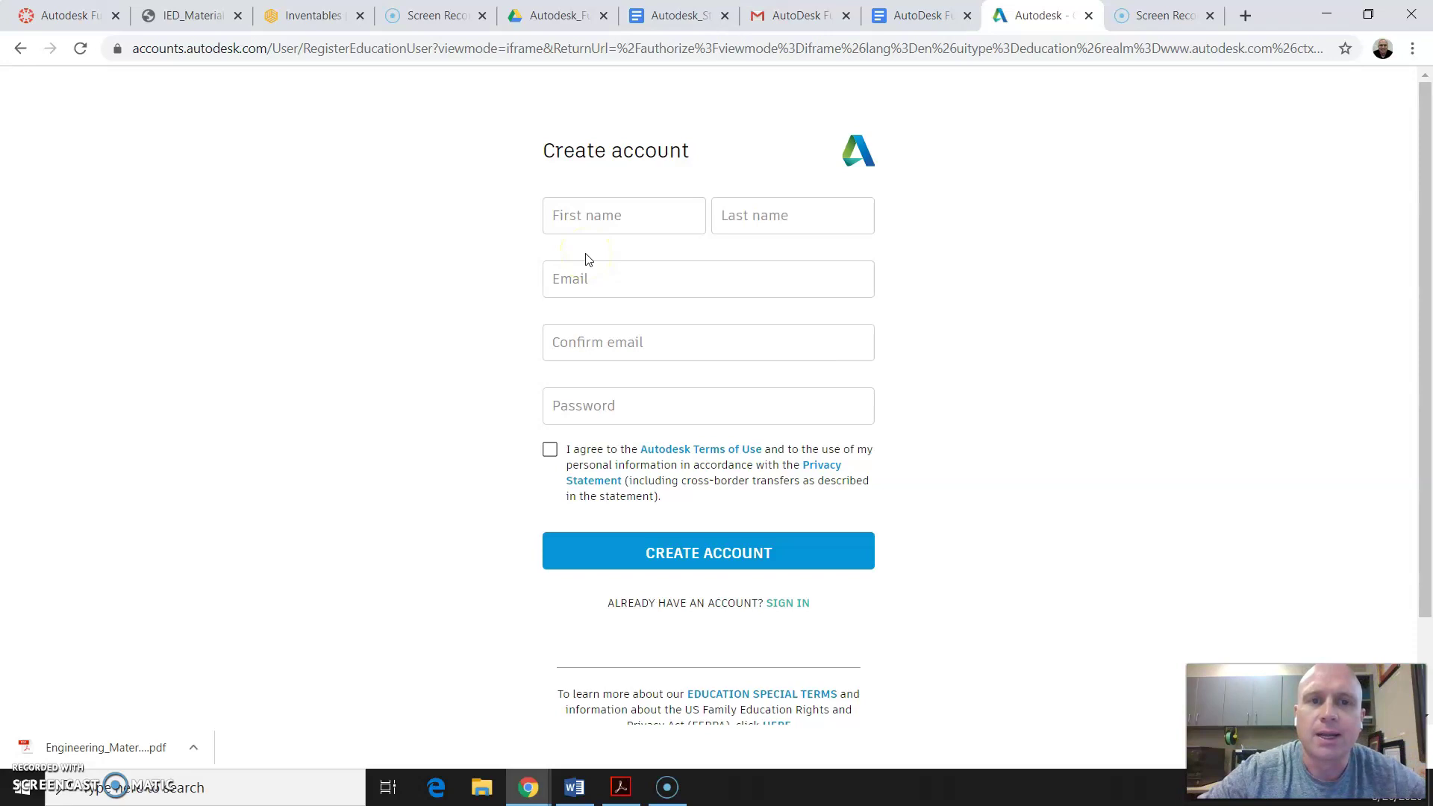
Enter the student's first and last name and their school e-mail address
click(592, 222)
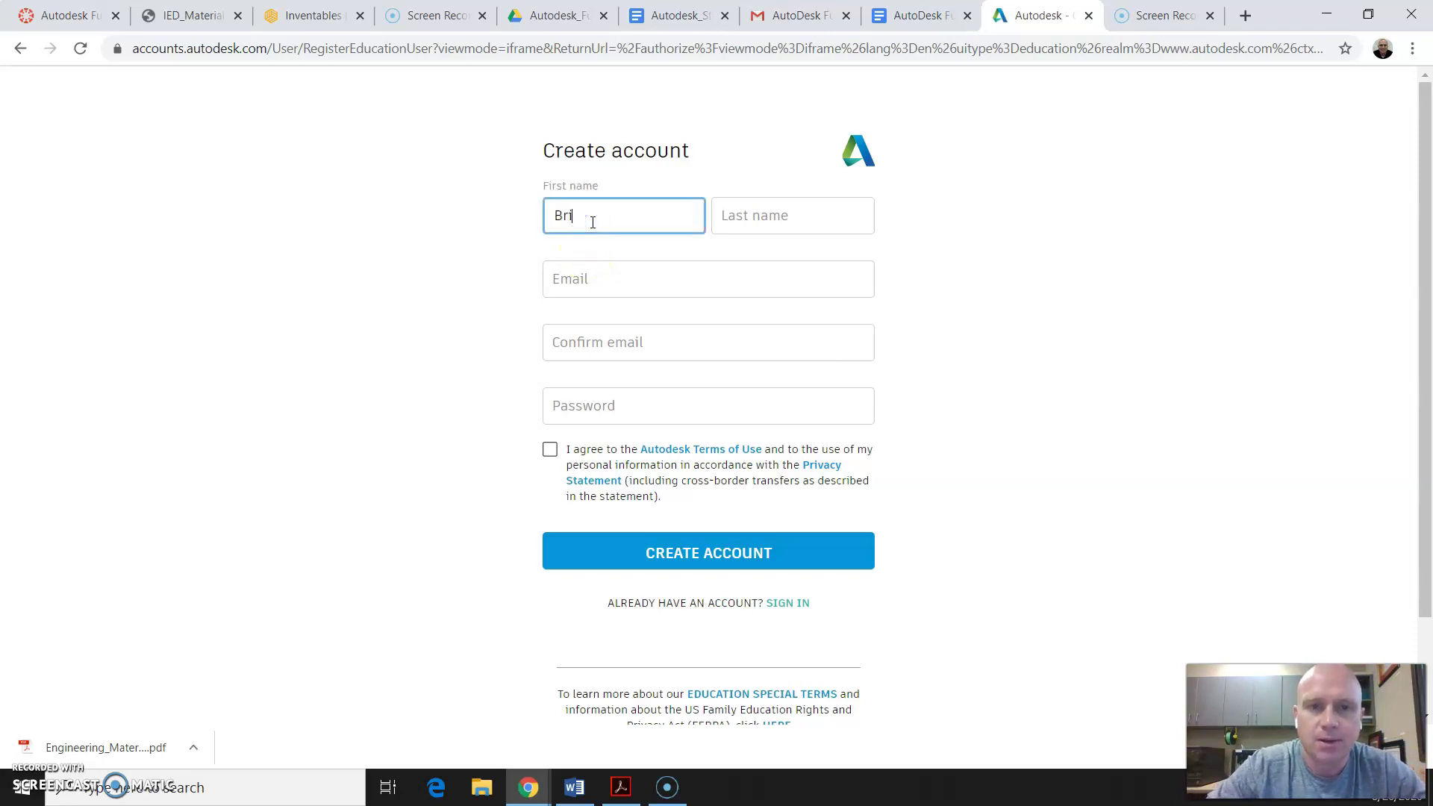
key(Tab)
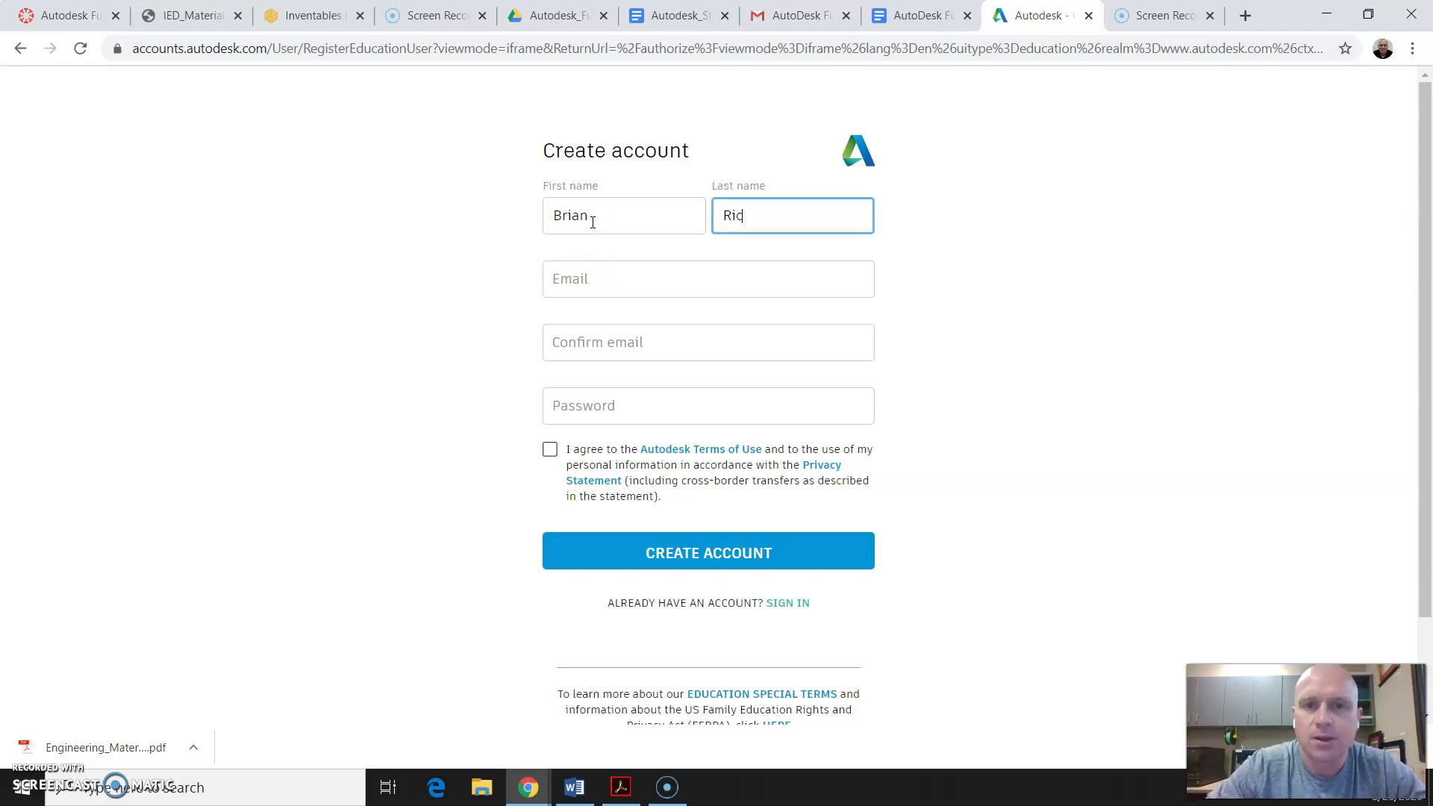
key(Tab)
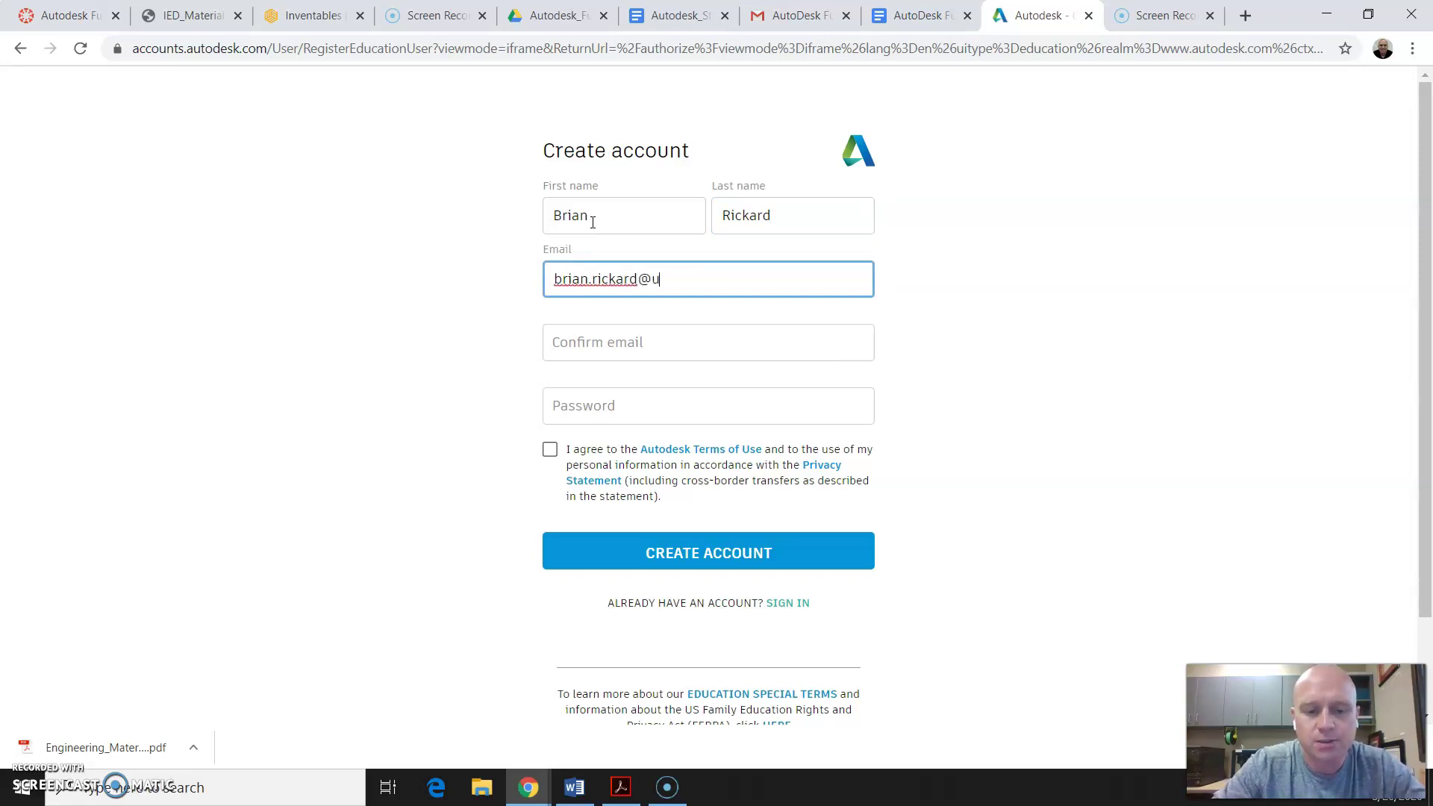
key(Tab)
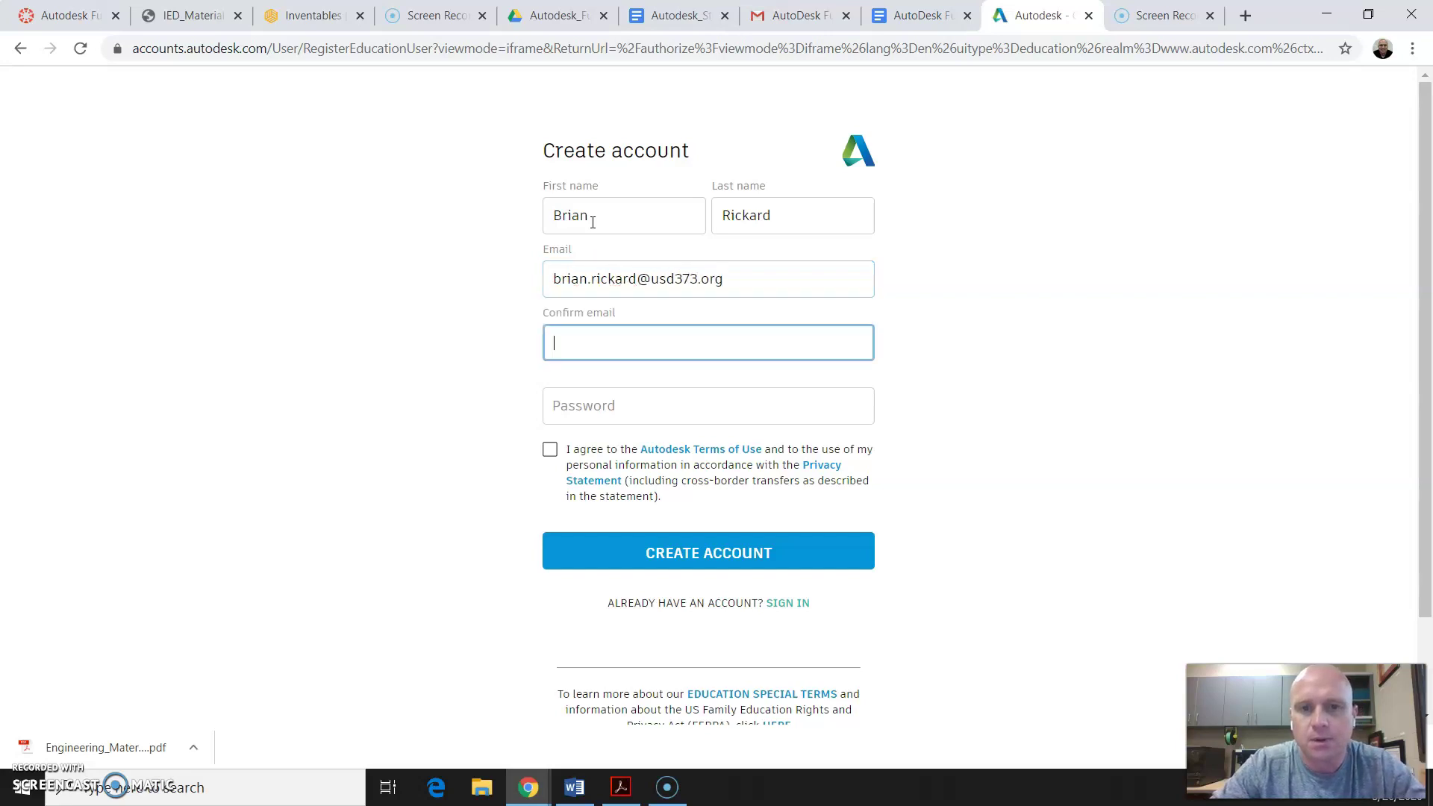
Copy the school e-mail into the Confirm email field
click(719, 280)
triple_click(719, 280)
key(ctrl+c)
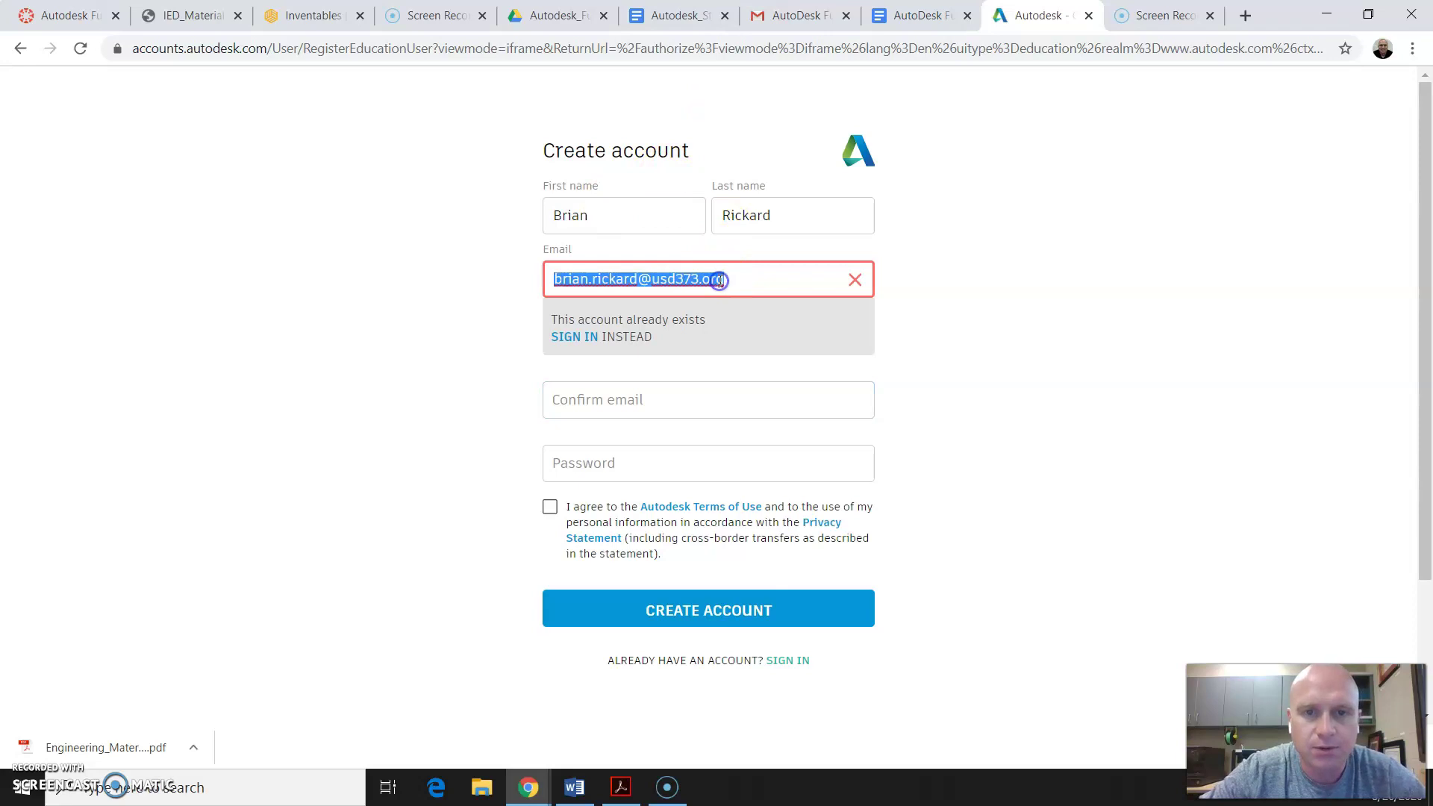
click(708, 401)
key(ctrl+v)
Move to the password field and dismiss its requirements list
click(662, 466)
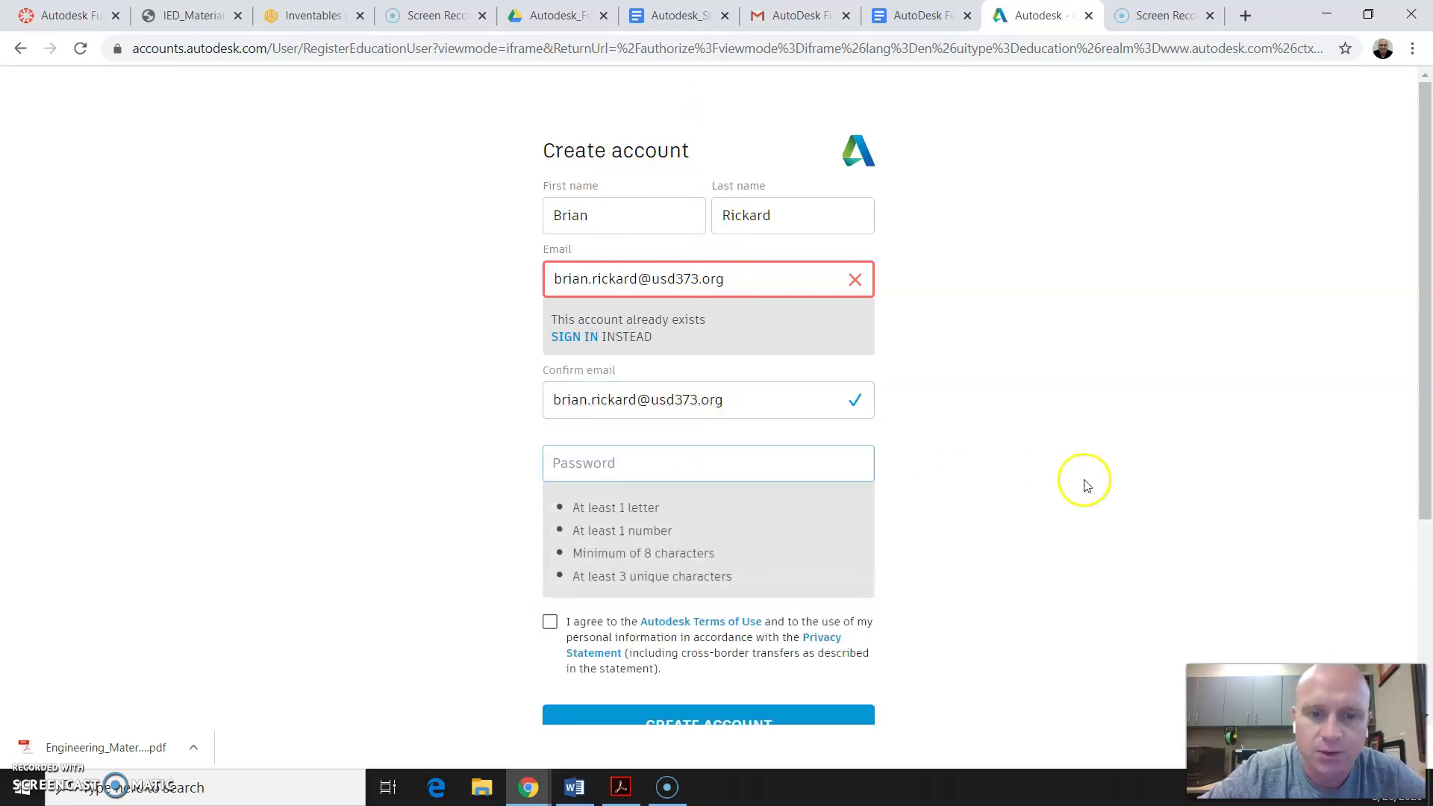
click(1086, 485)
scroll(1086, 485, down, 2)
scroll(1086, 486, up, 2)
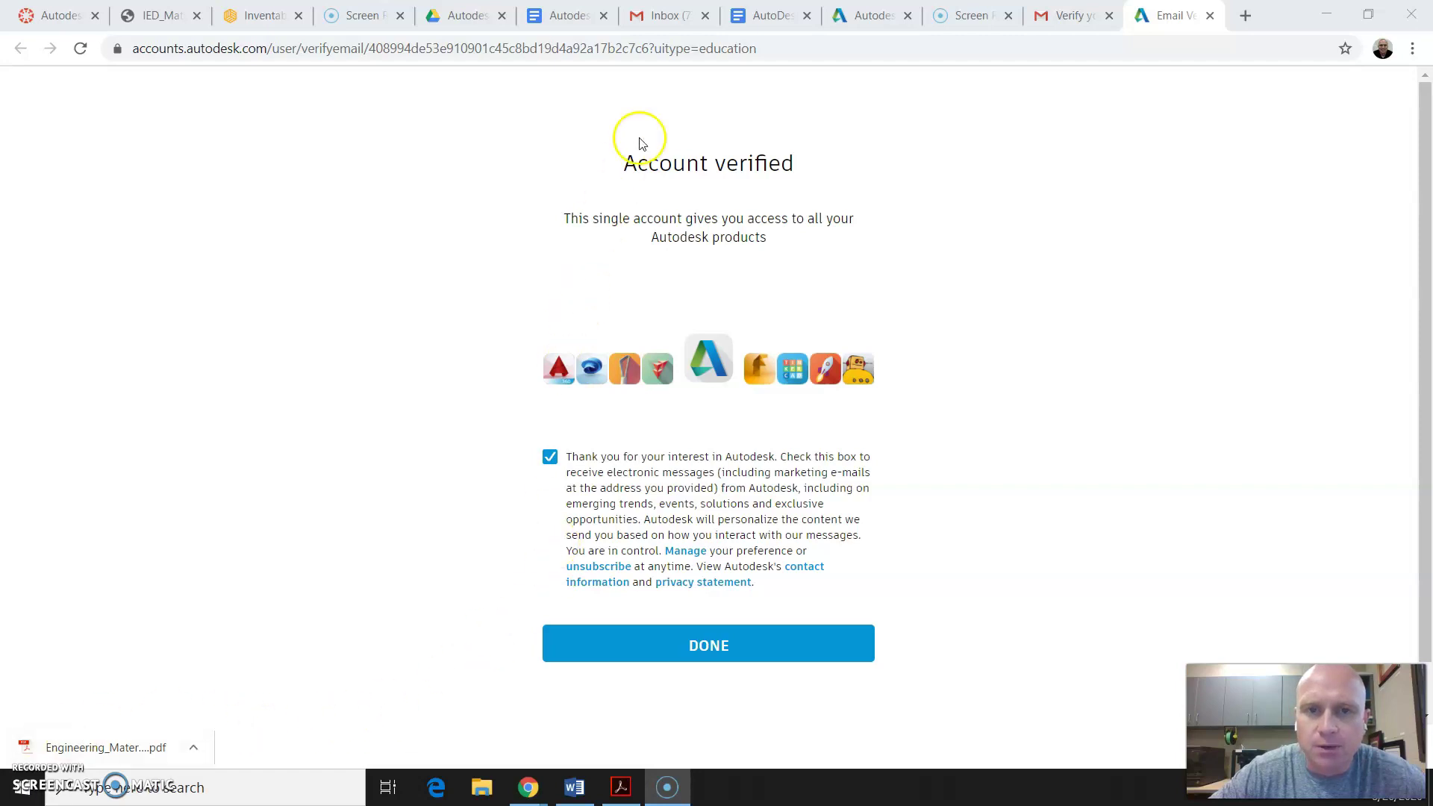
Select DONE on the Account verified page
click(672, 643)
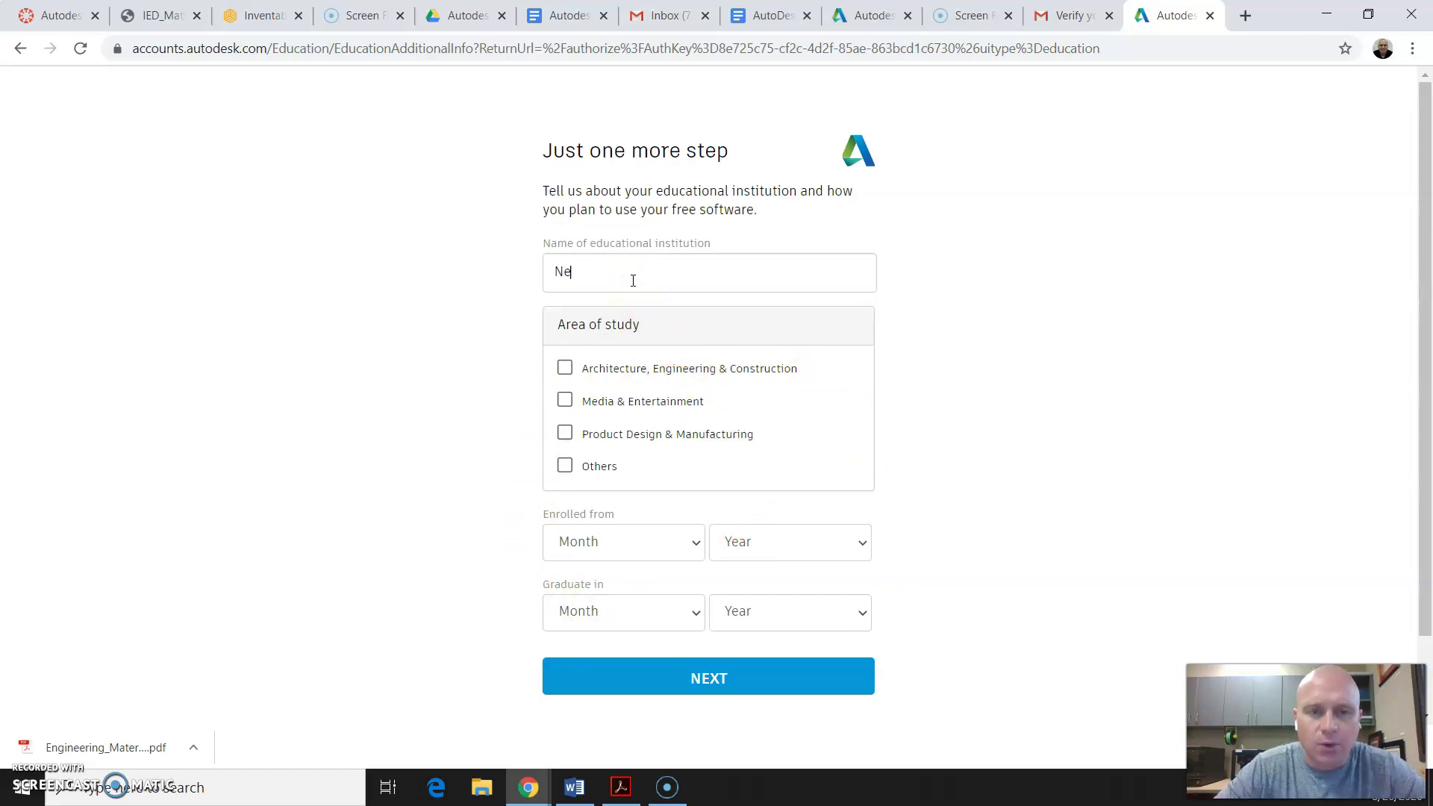
Choose Newton Senior High (Newton, KS) and tick Architecture, Engineering & Construction
text(n S)
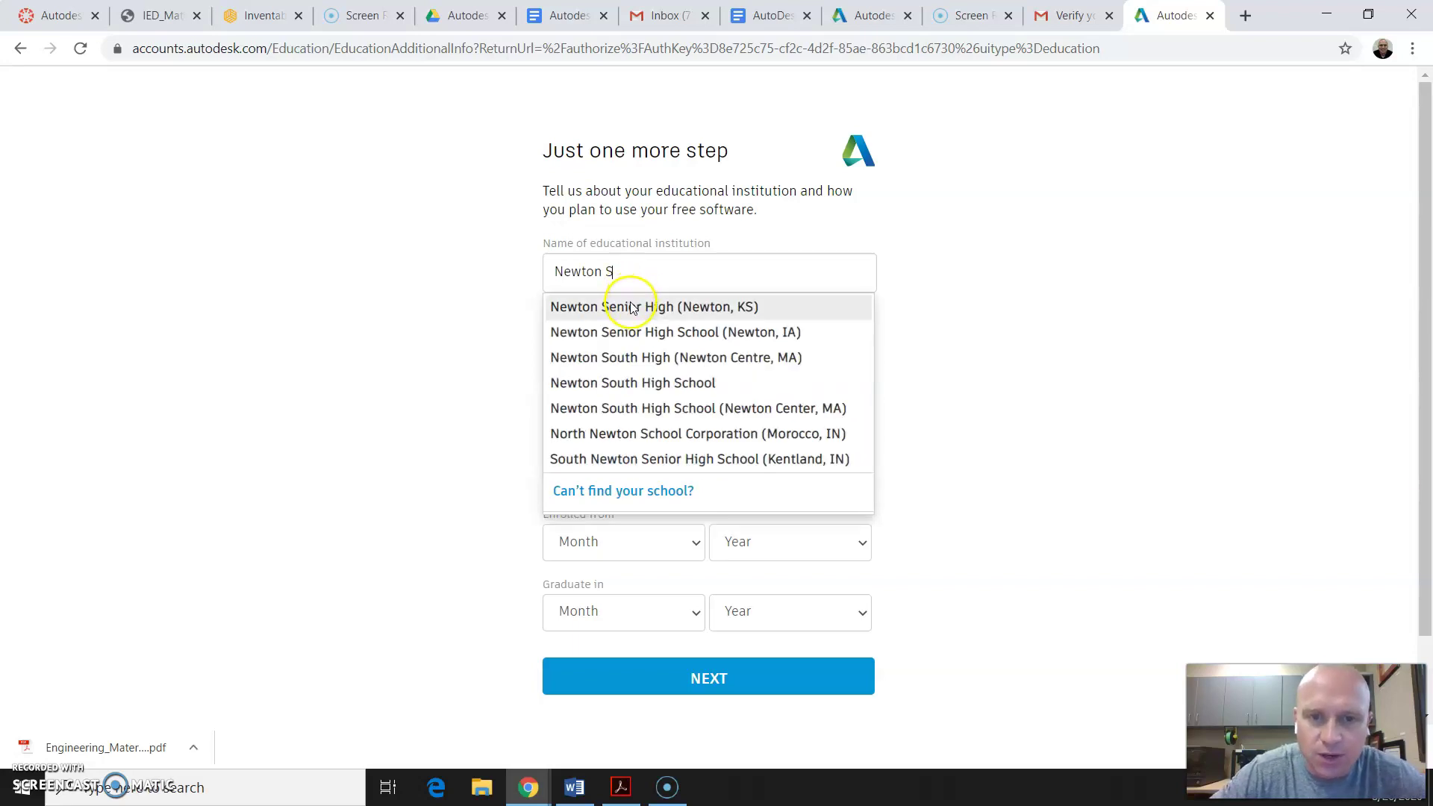
click(631, 307)
scroll(592, 430, down, 1)
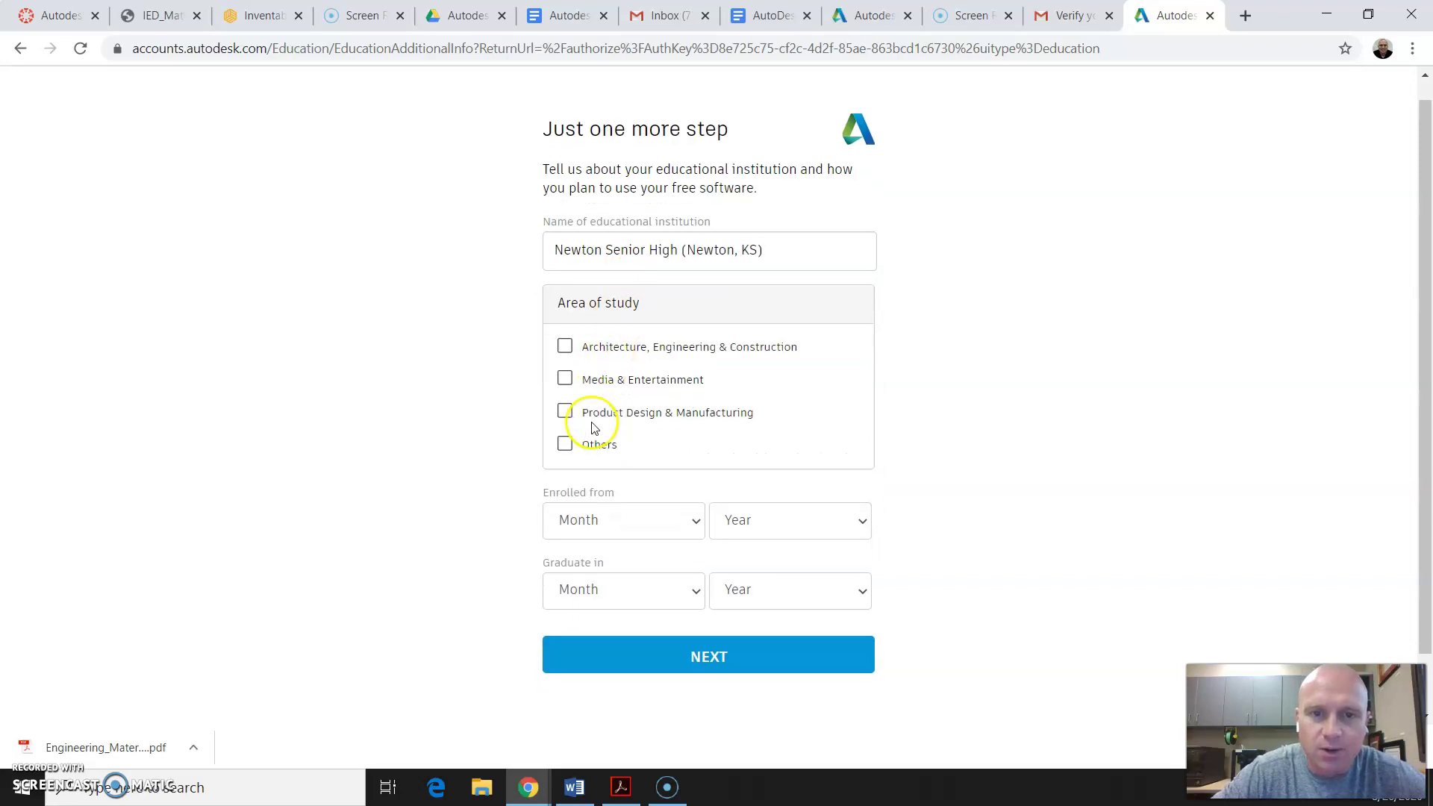
click(565, 330)
Set the enrollment start date to August 2020
click(663, 505)
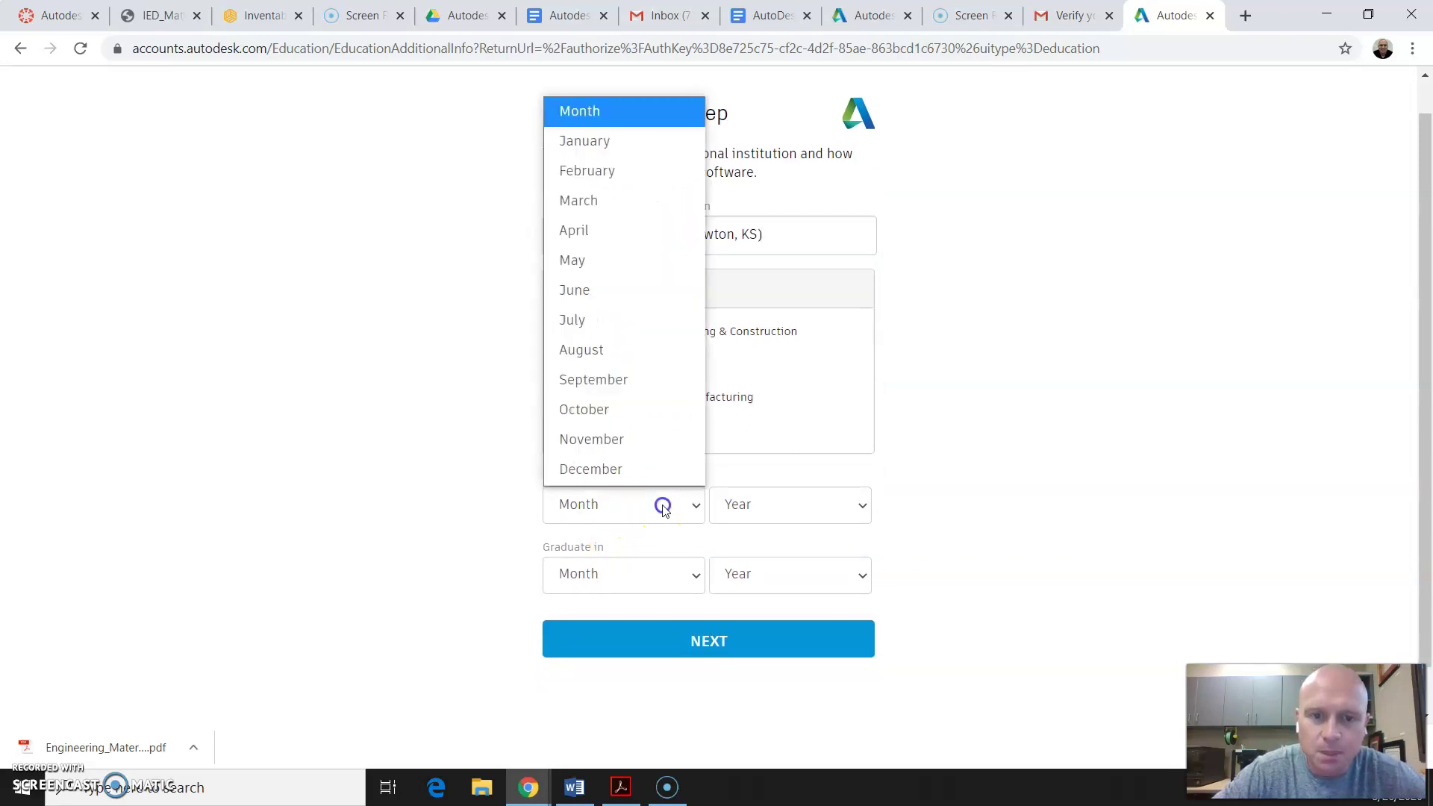
click(642, 351)
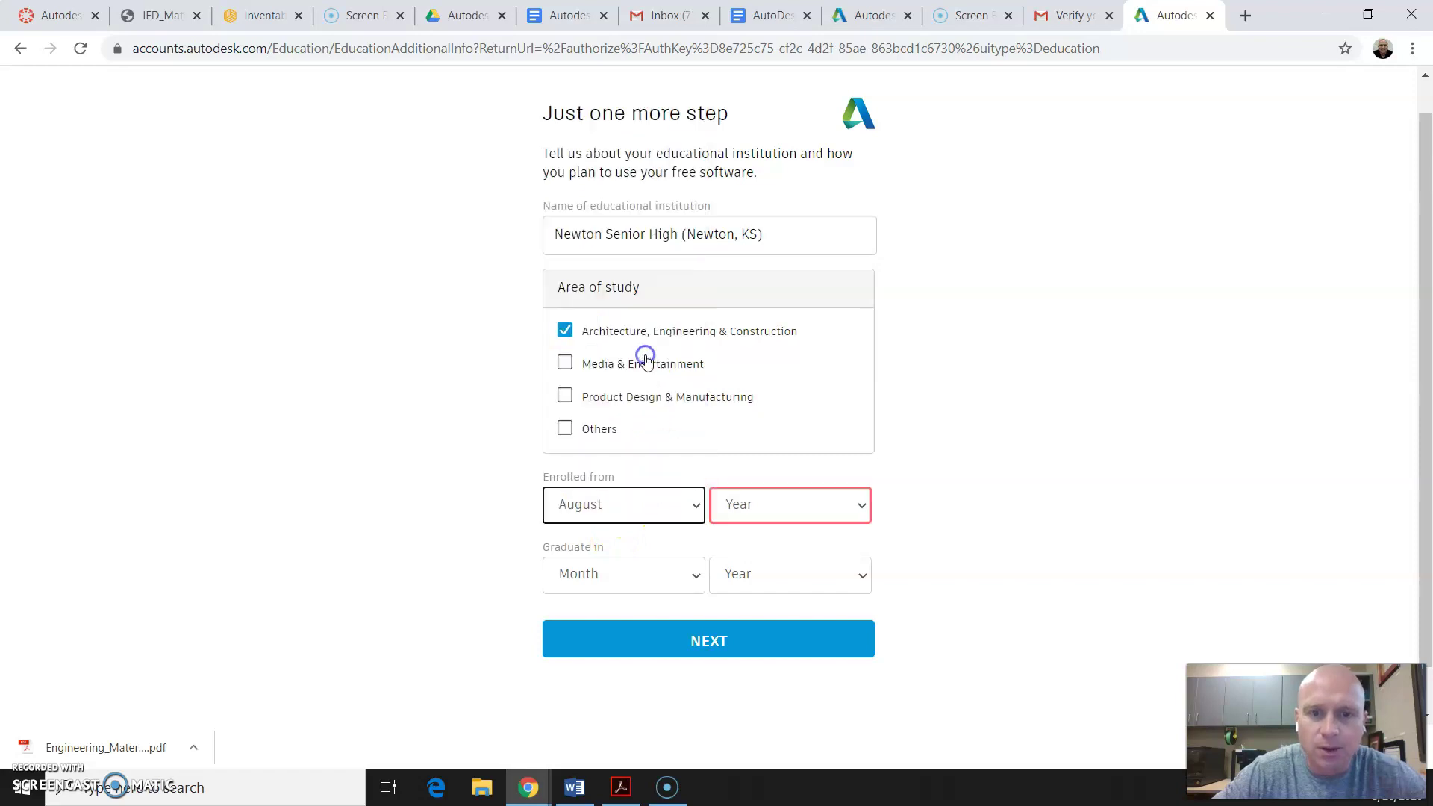
click(771, 500)
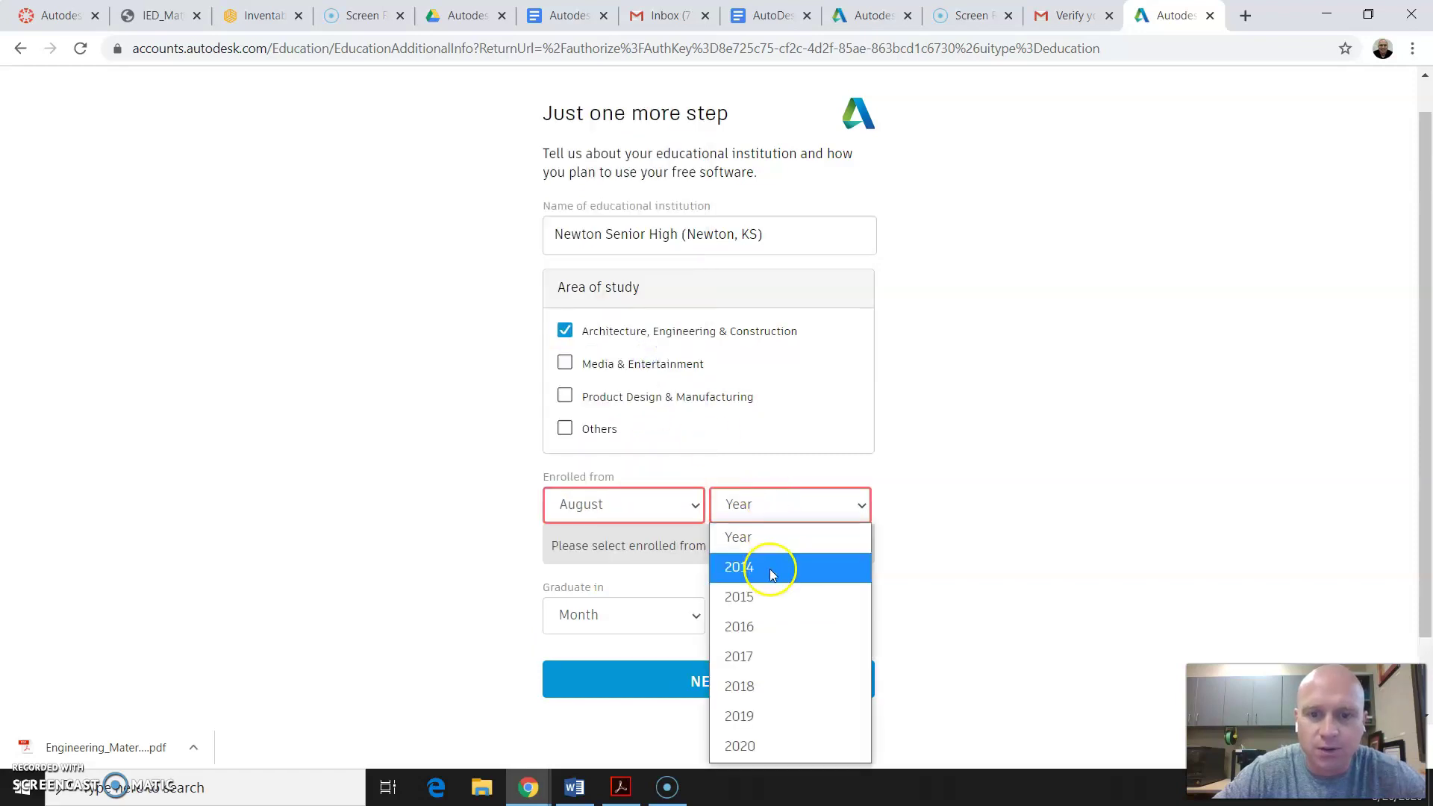
click(777, 745)
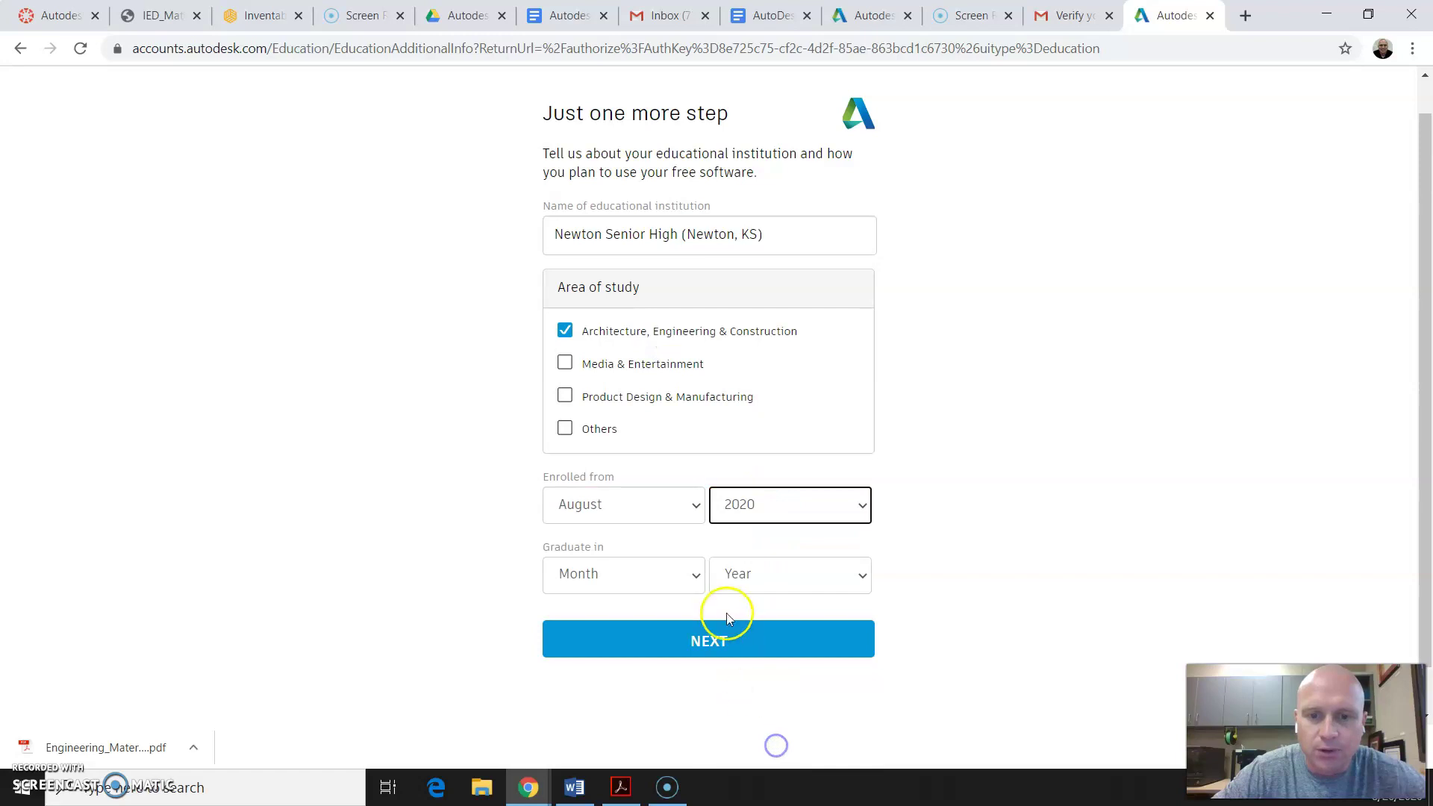
Set the graduation date to May 2025 and submit the institution details
click(689, 576)
click(406, 534)
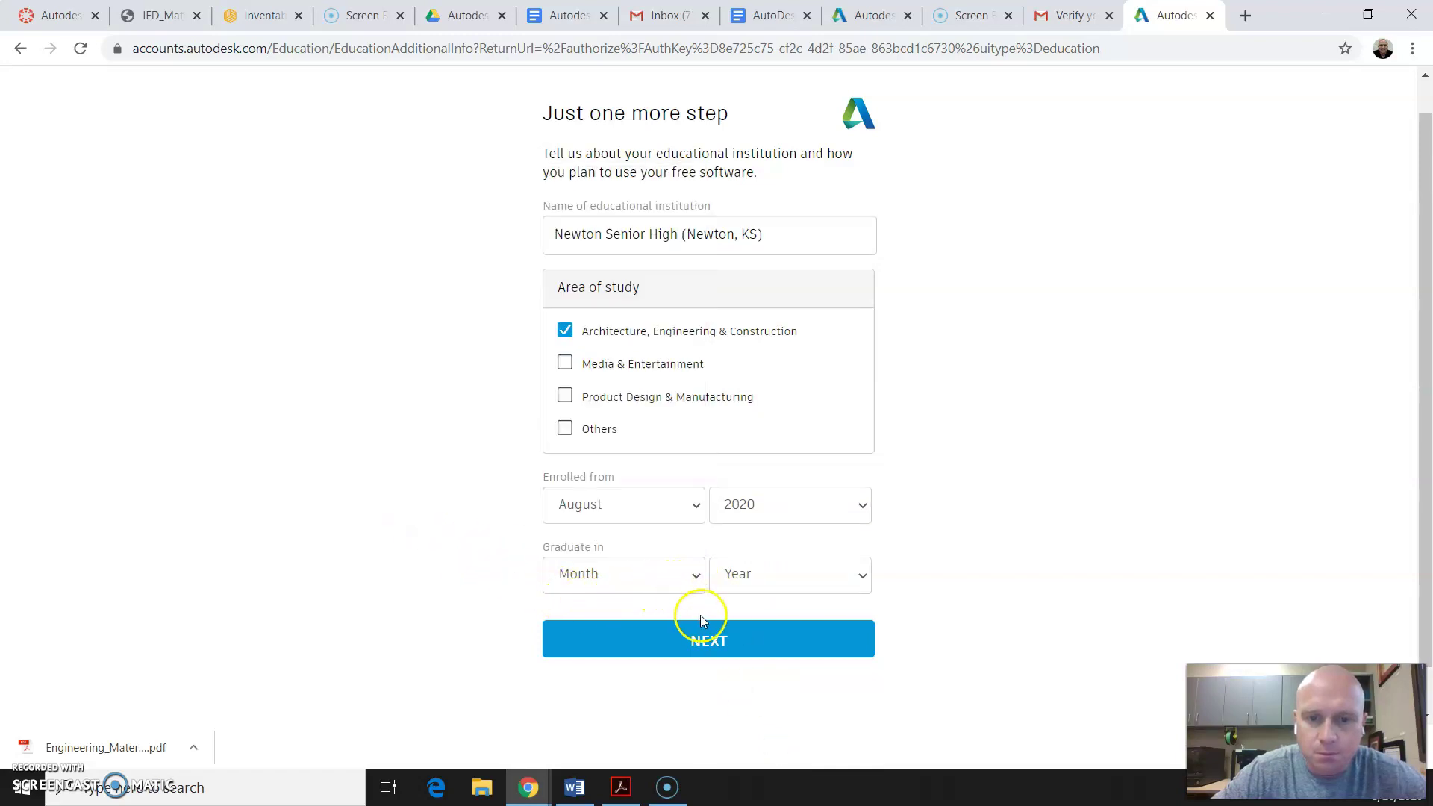
click(681, 584)
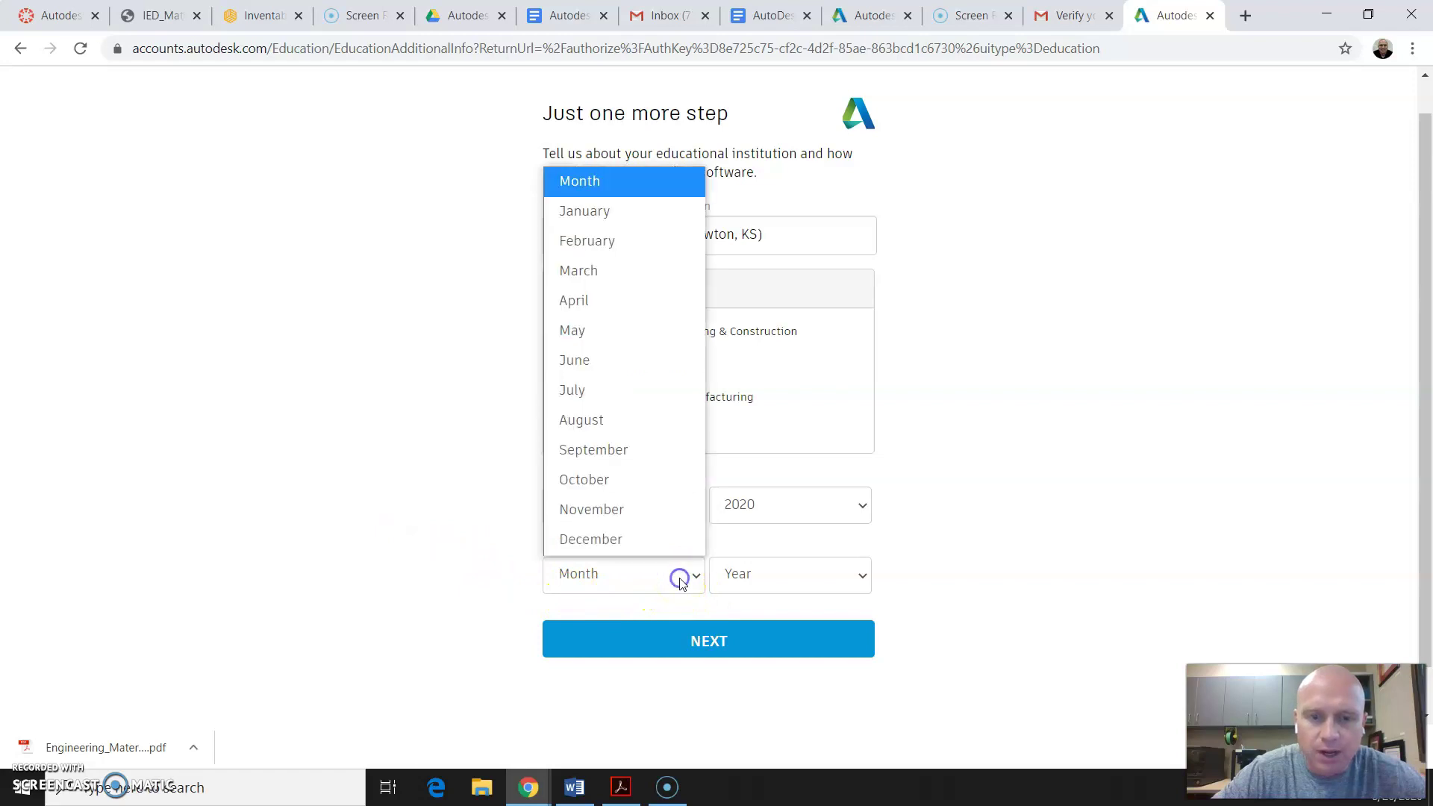
click(617, 333)
click(754, 578)
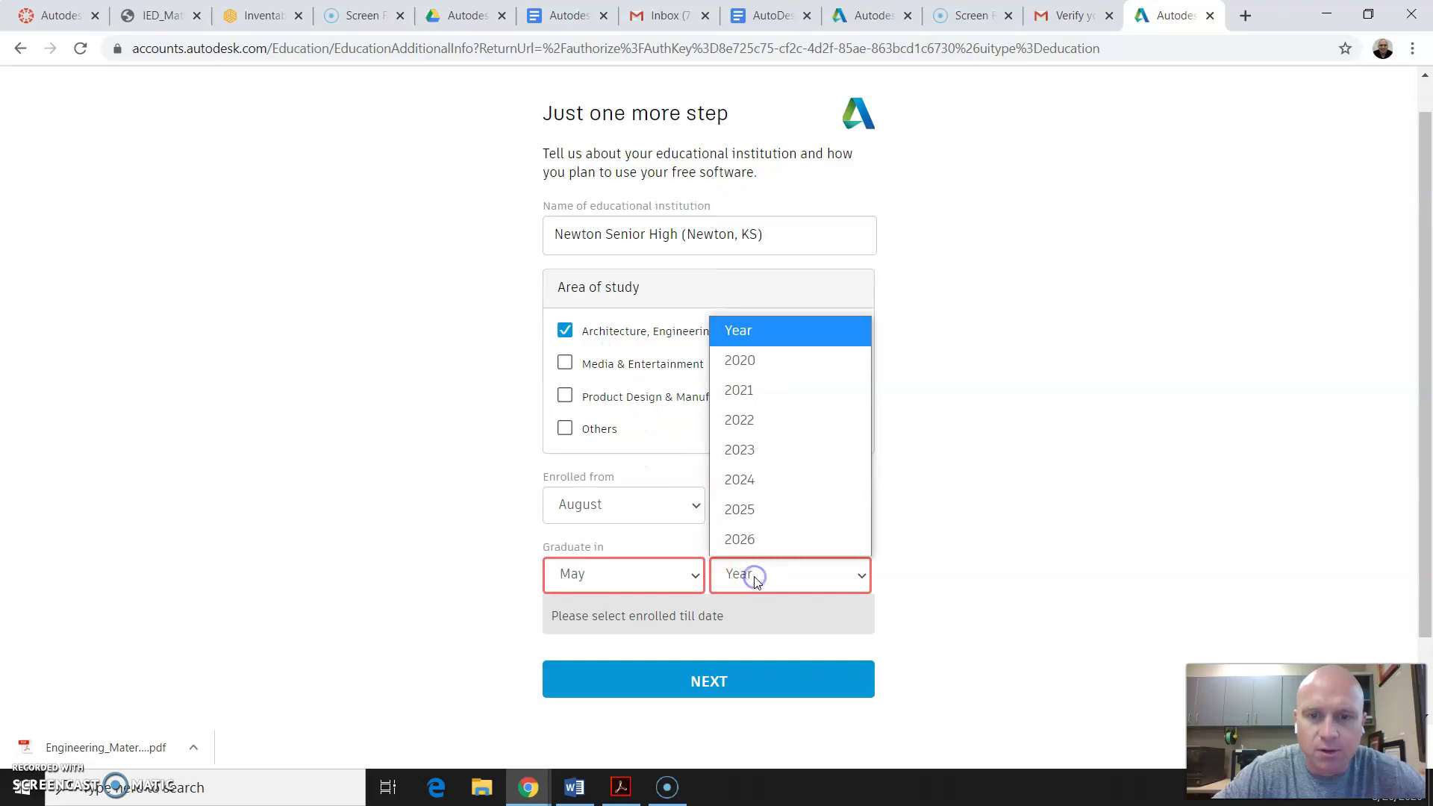
click(755, 509)
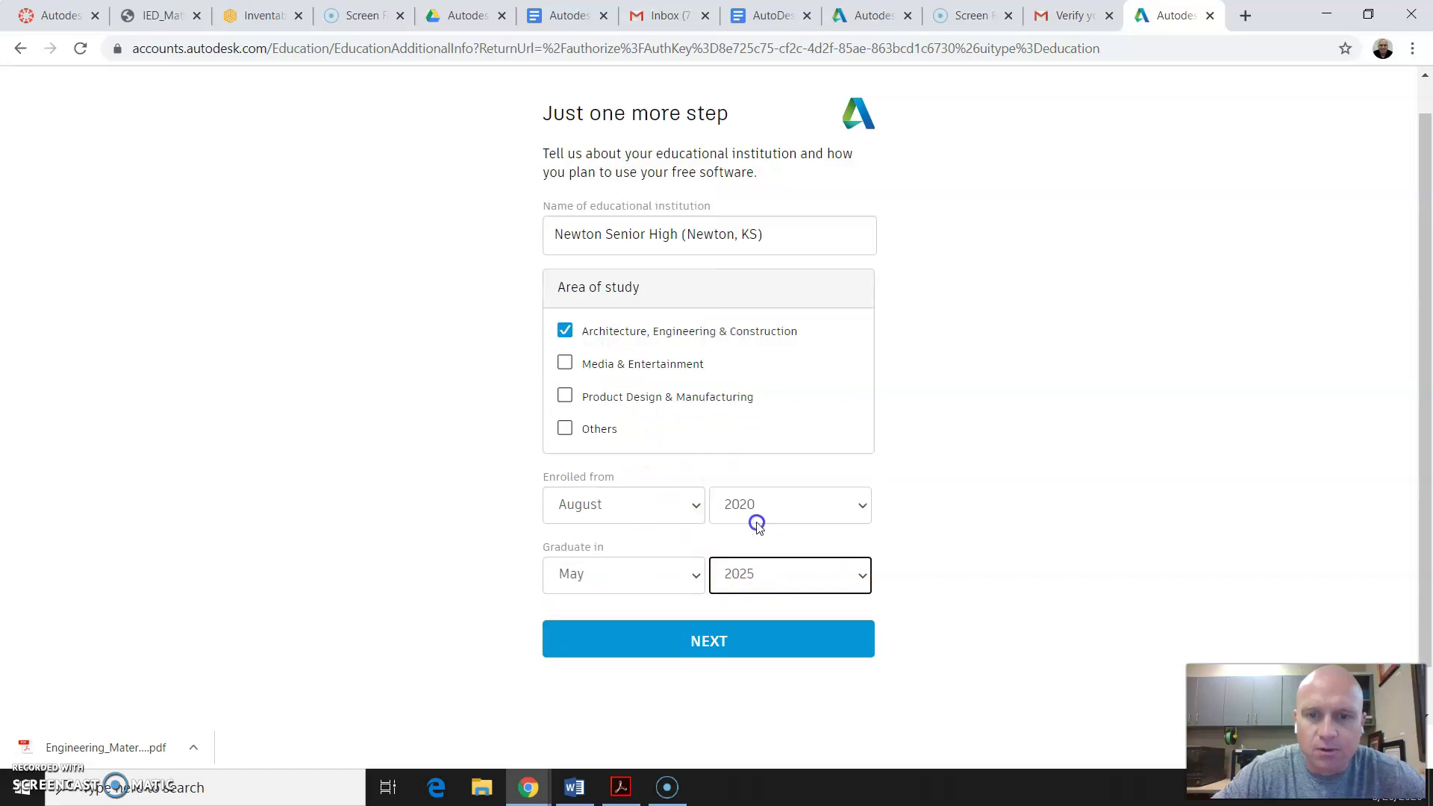
click(714, 643)
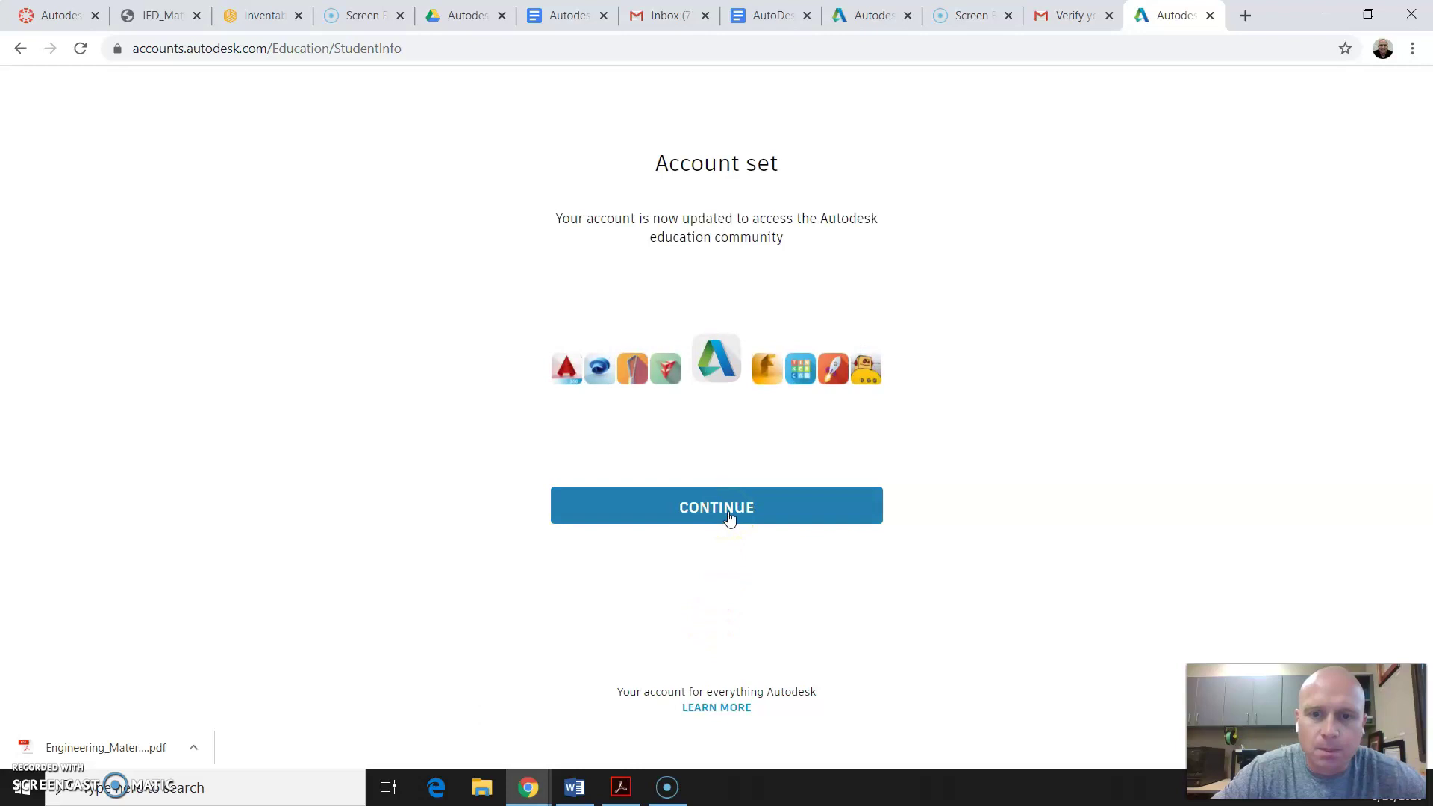
Continue past Account set and choose GET STARTED to confirm educational eligibility
click(730, 518)
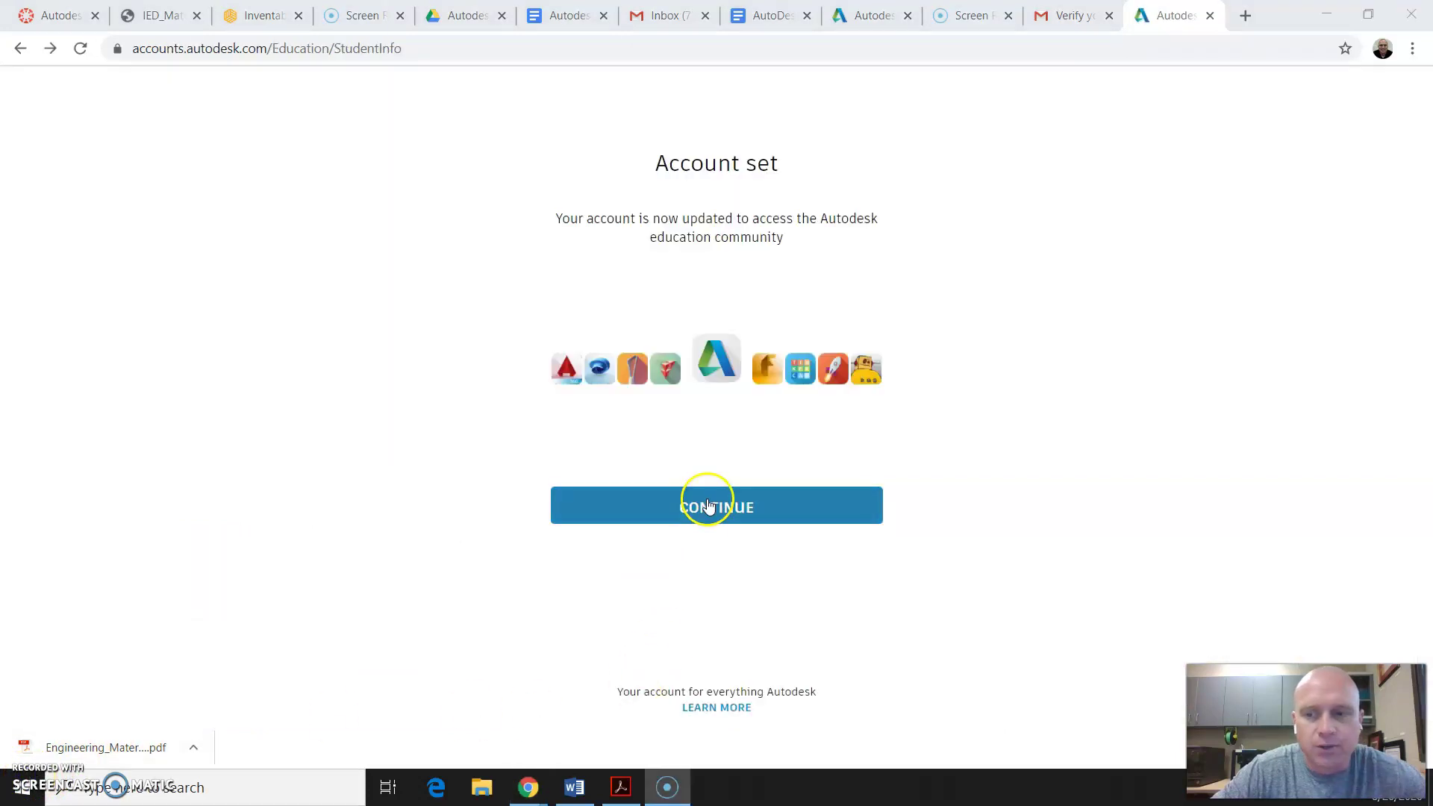
click(708, 507)
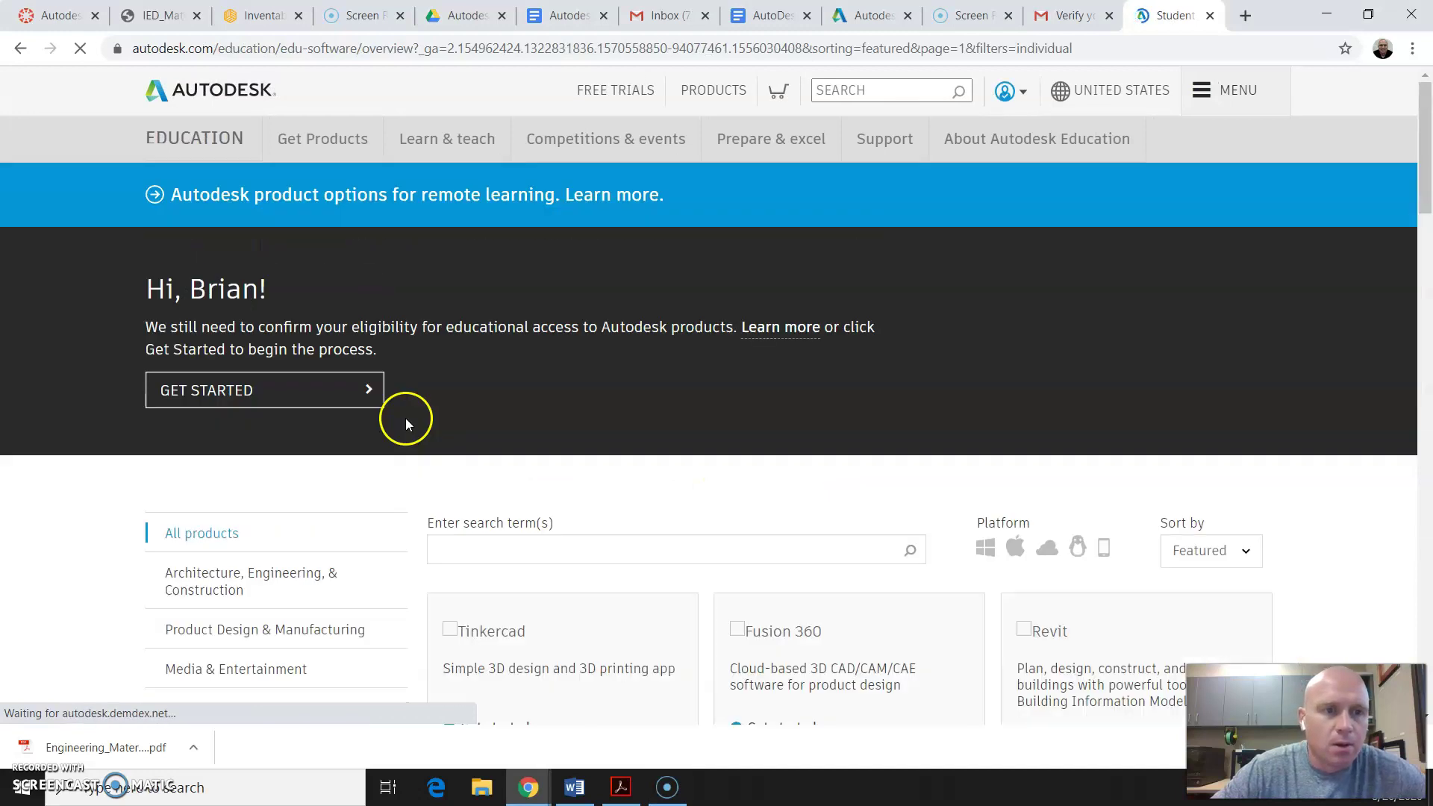
click(232, 391)
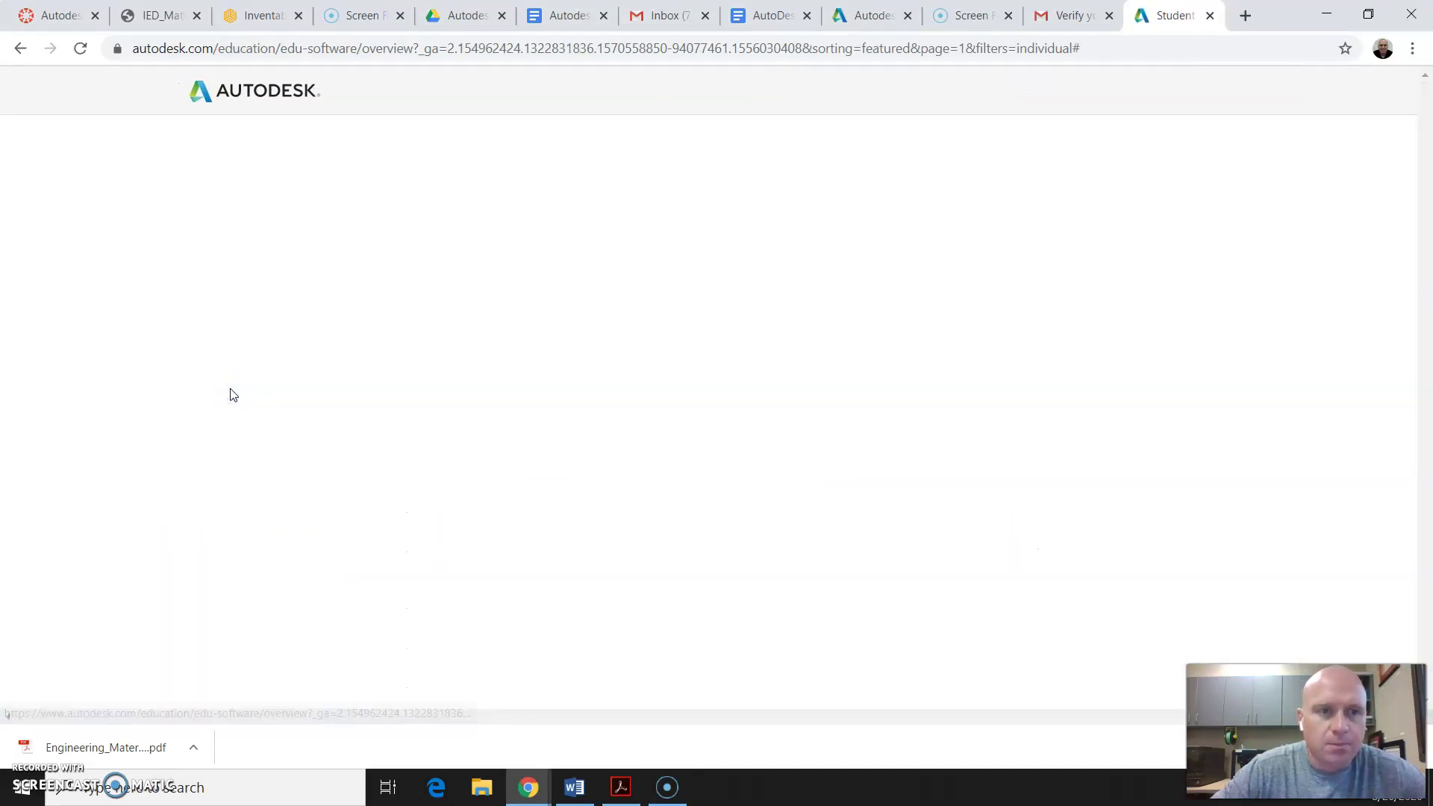
Submit the prefilled student information with VERIFY, retry, and review the documentation request
scroll(377, 421, down, 2)
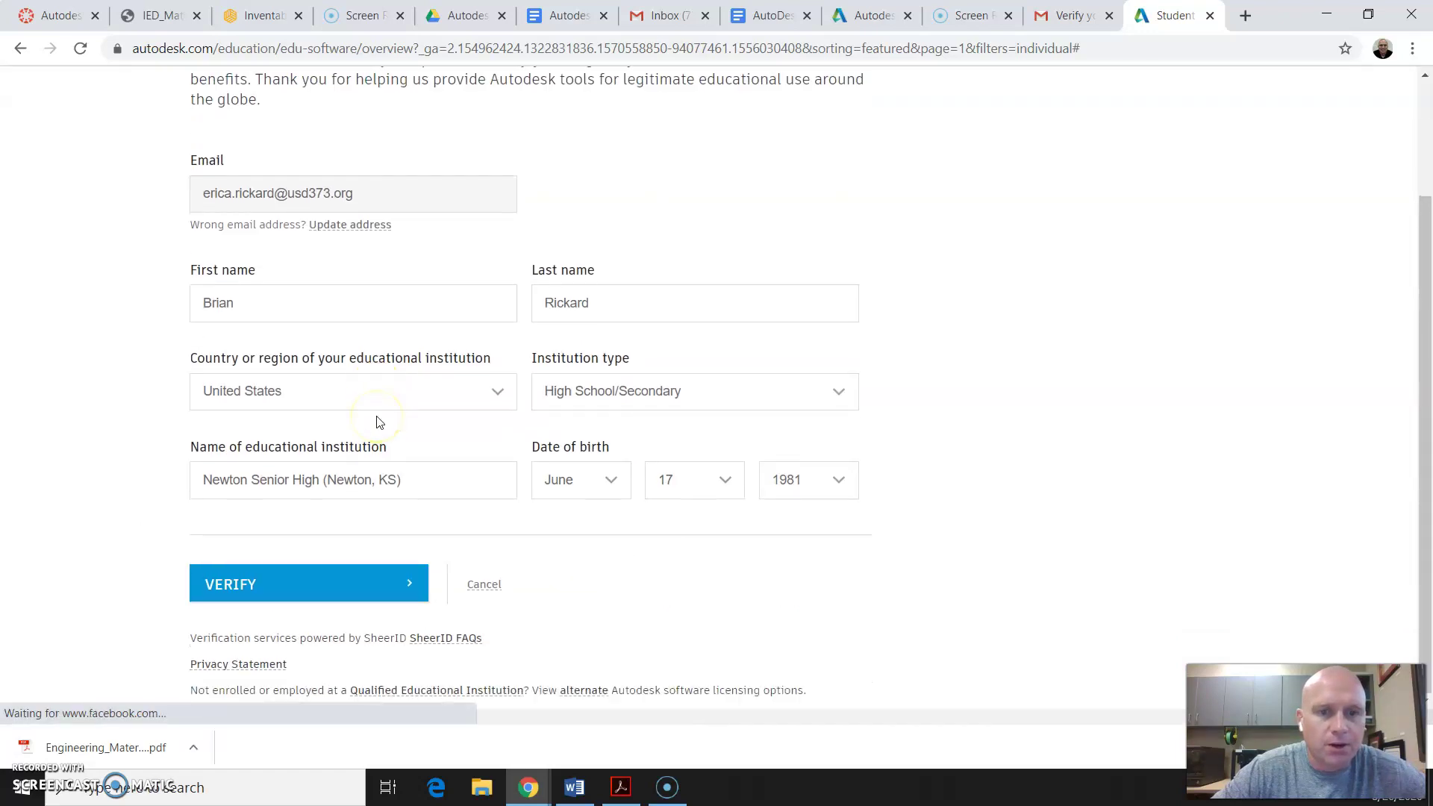
click(299, 593)
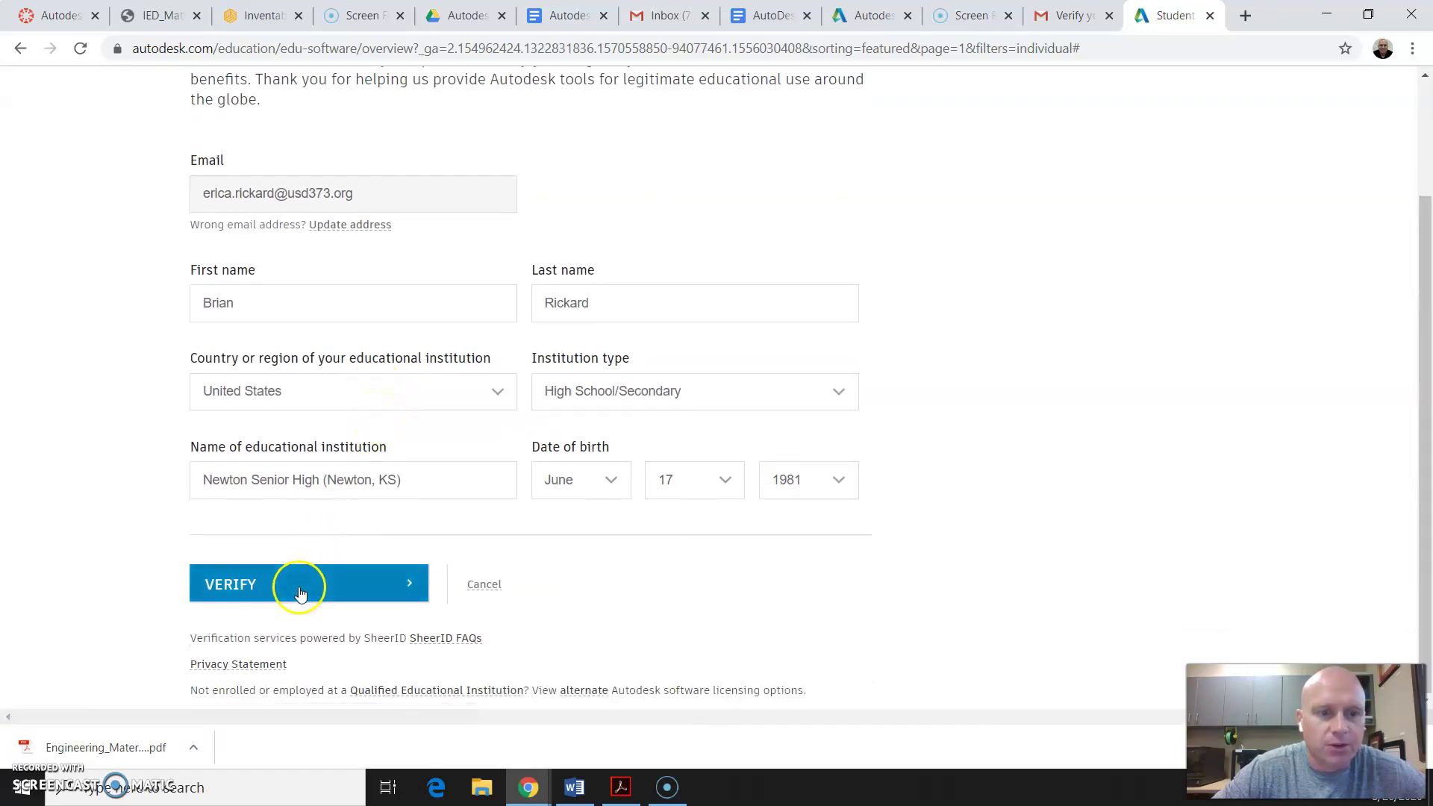
click(277, 590)
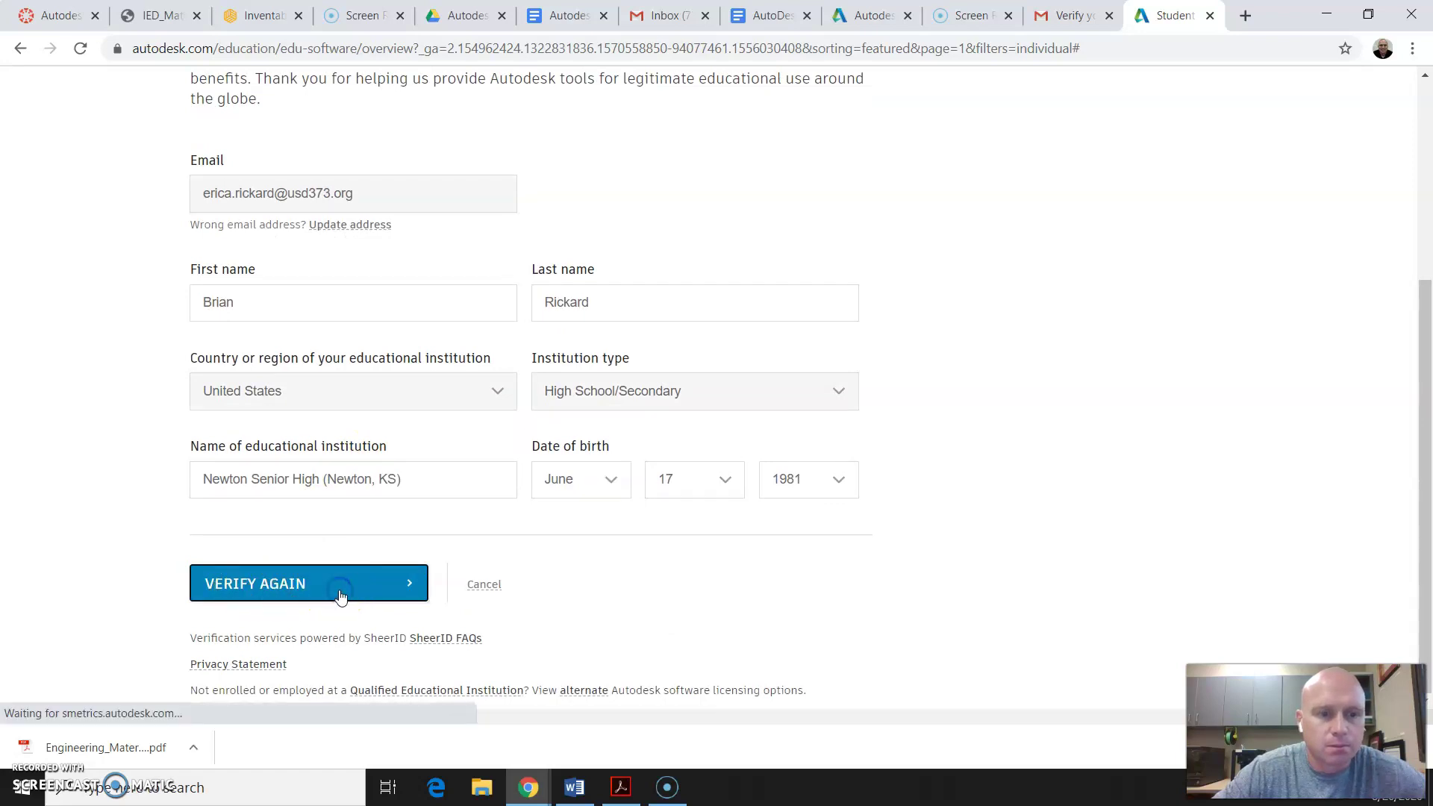
click(395, 458)
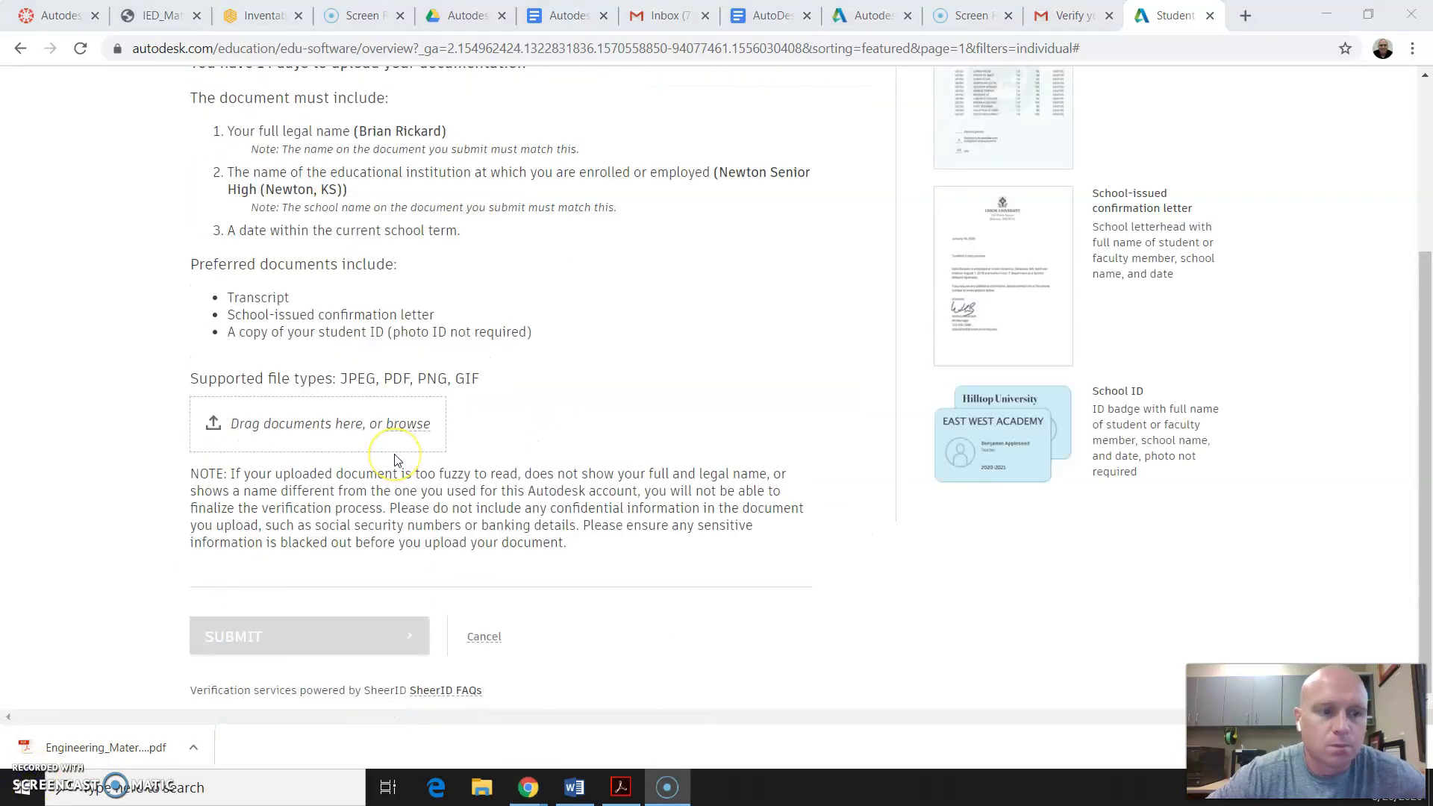
scroll(395, 458, up, 4)
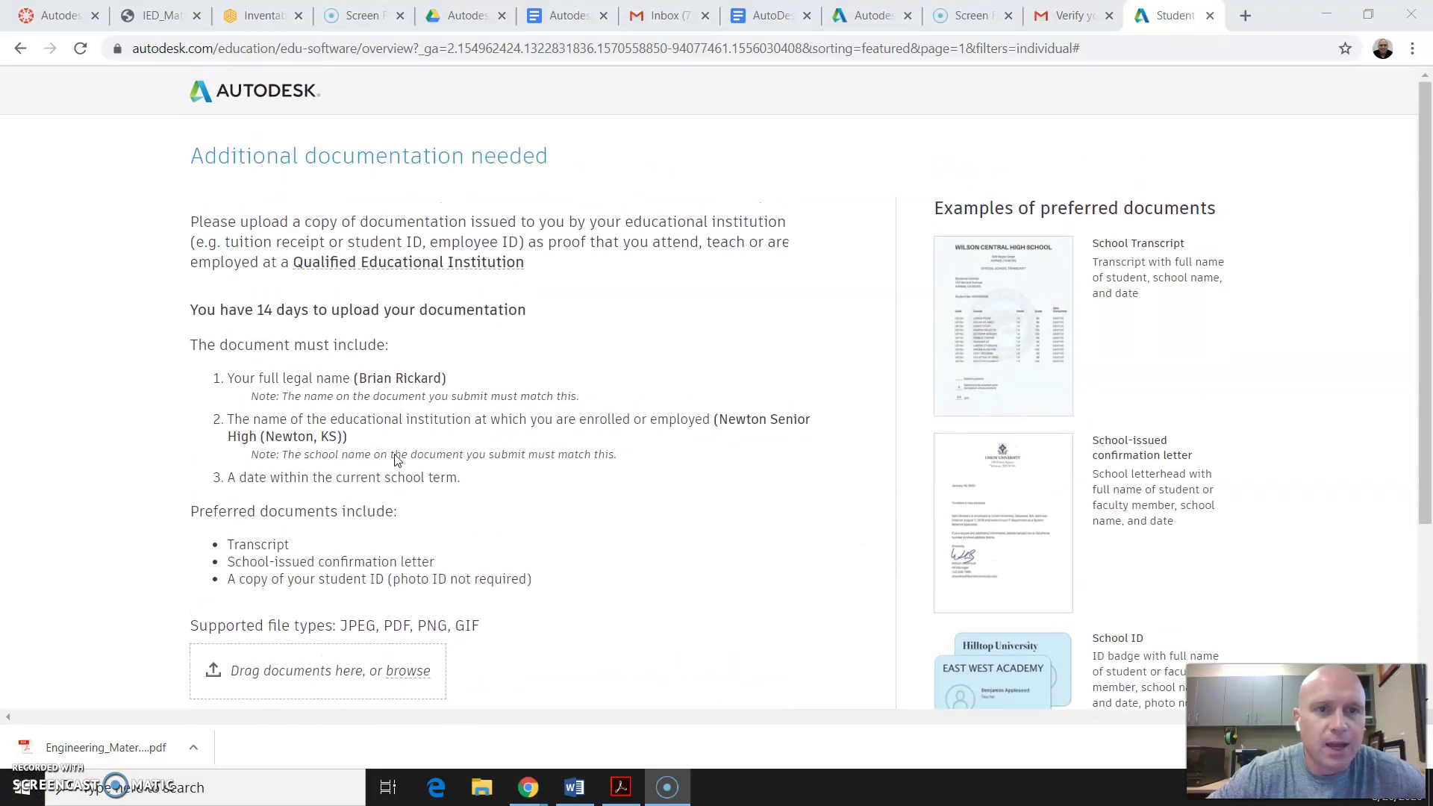
scroll(395, 458, down, 1)
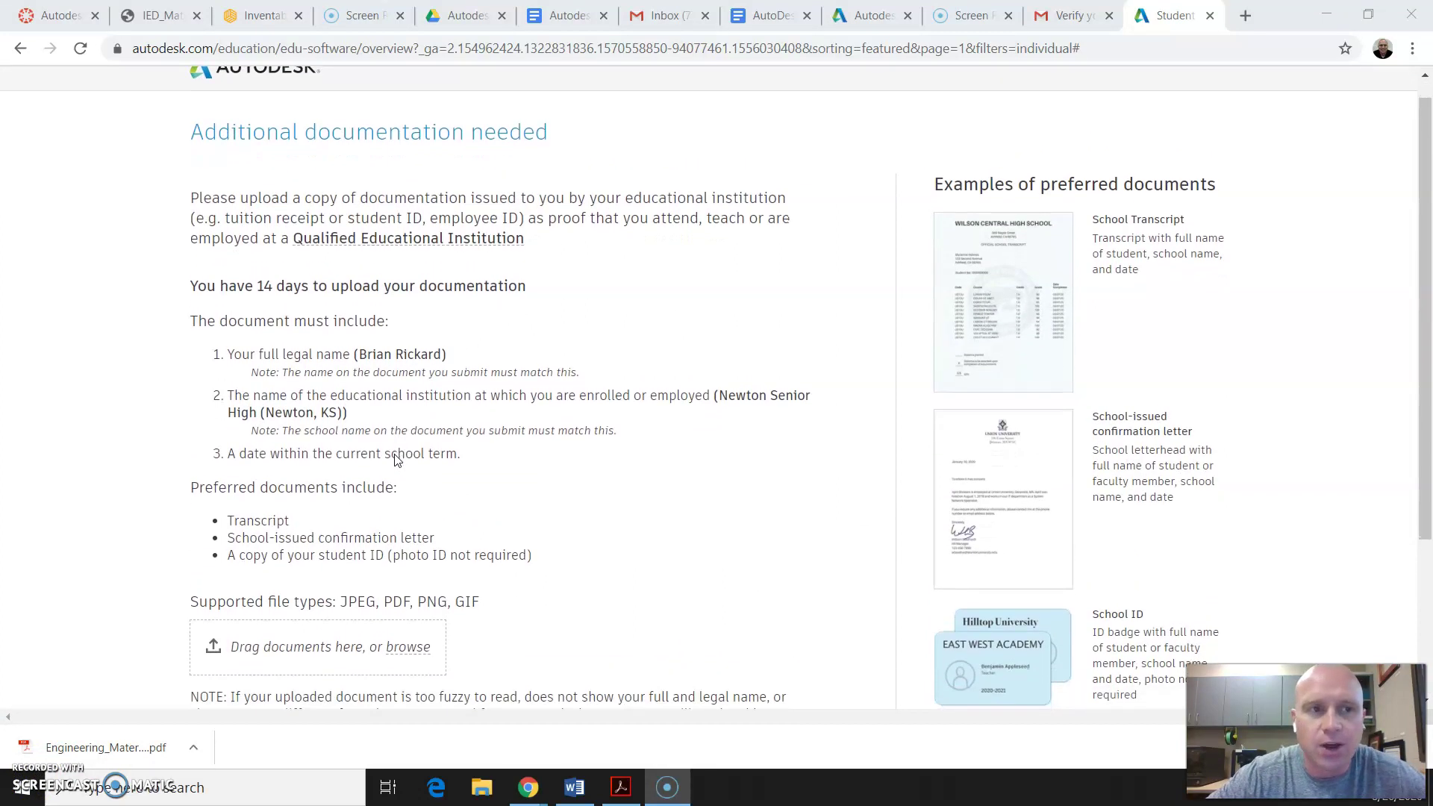
scroll(397, 460, down, 1)
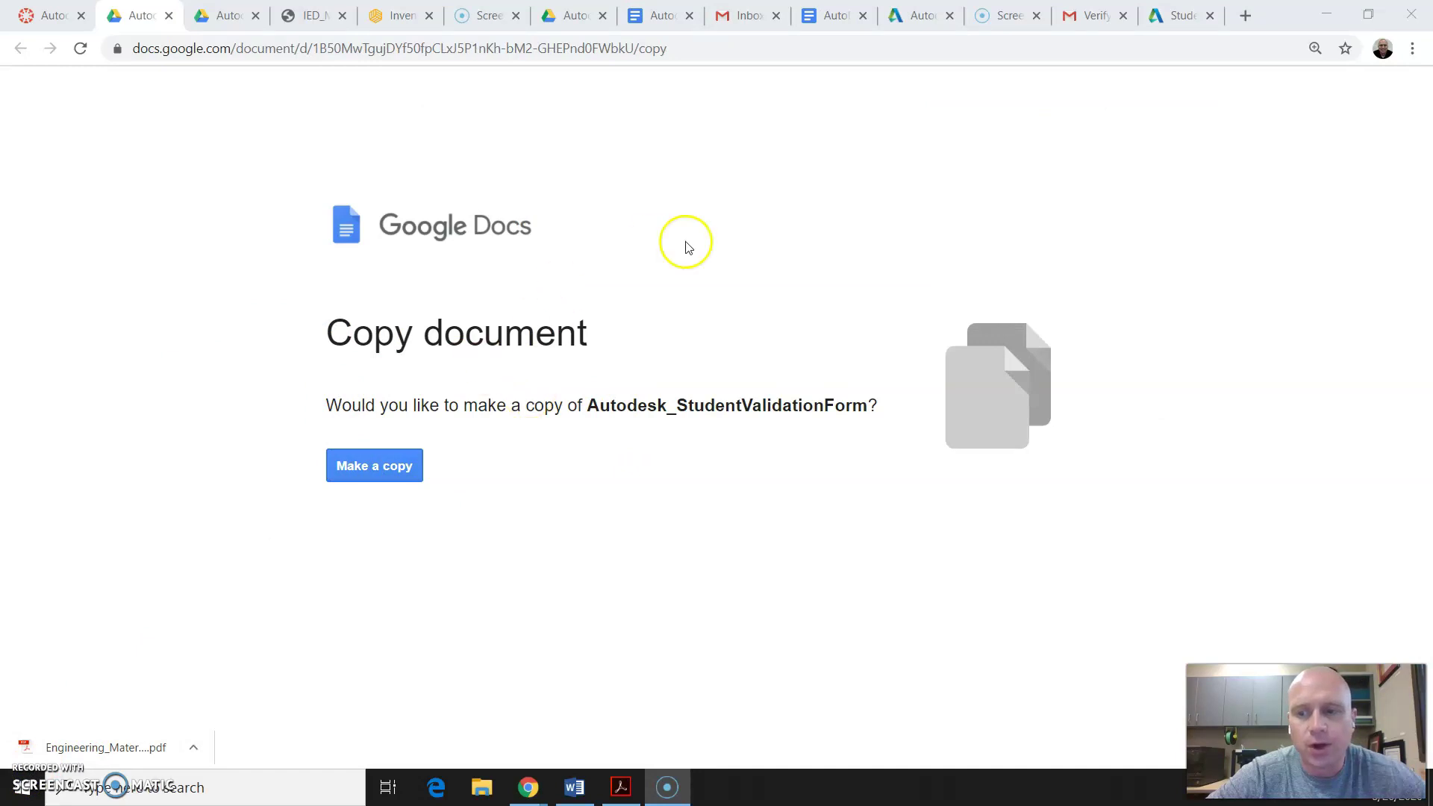
Make a copy of Autodesk_StudentValidationForm and review the copied letter
click(368, 480)
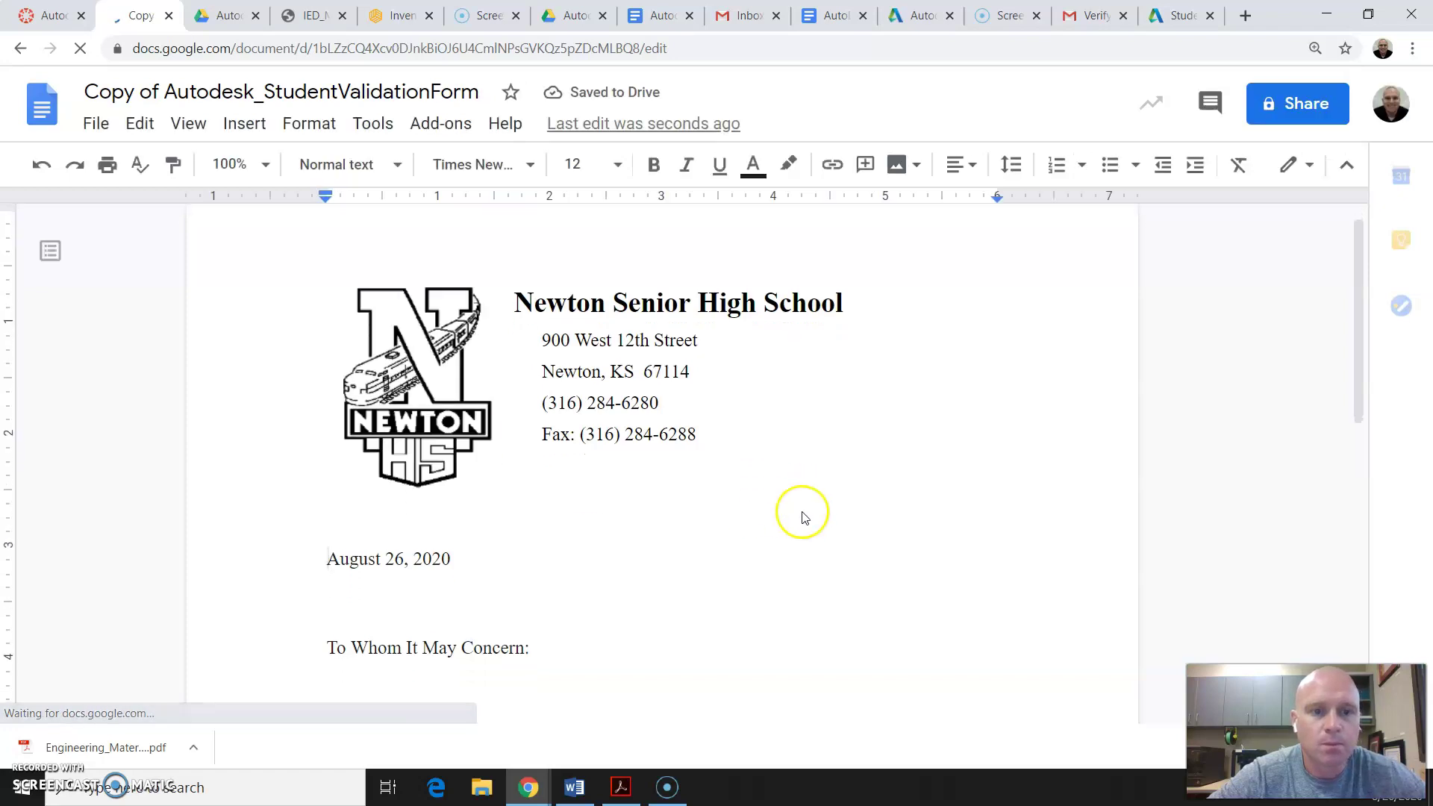
scroll(804, 516, down, 6)
scroll(803, 512, down, 2)
scroll(803, 512, up, 4)
click(636, 485)
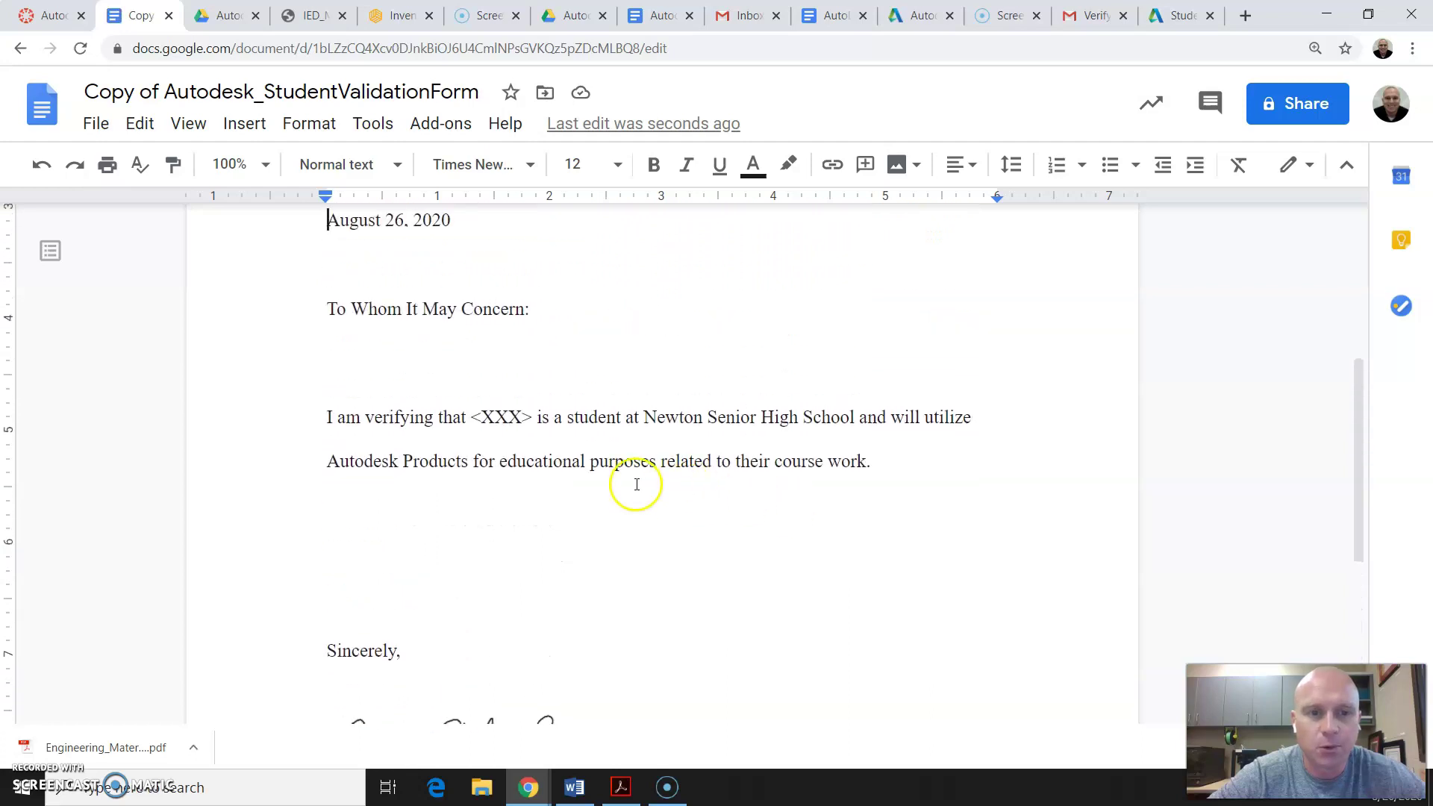
Replace the <XXX> placeholder with the student's full name
drag(530, 419, 516, 419)
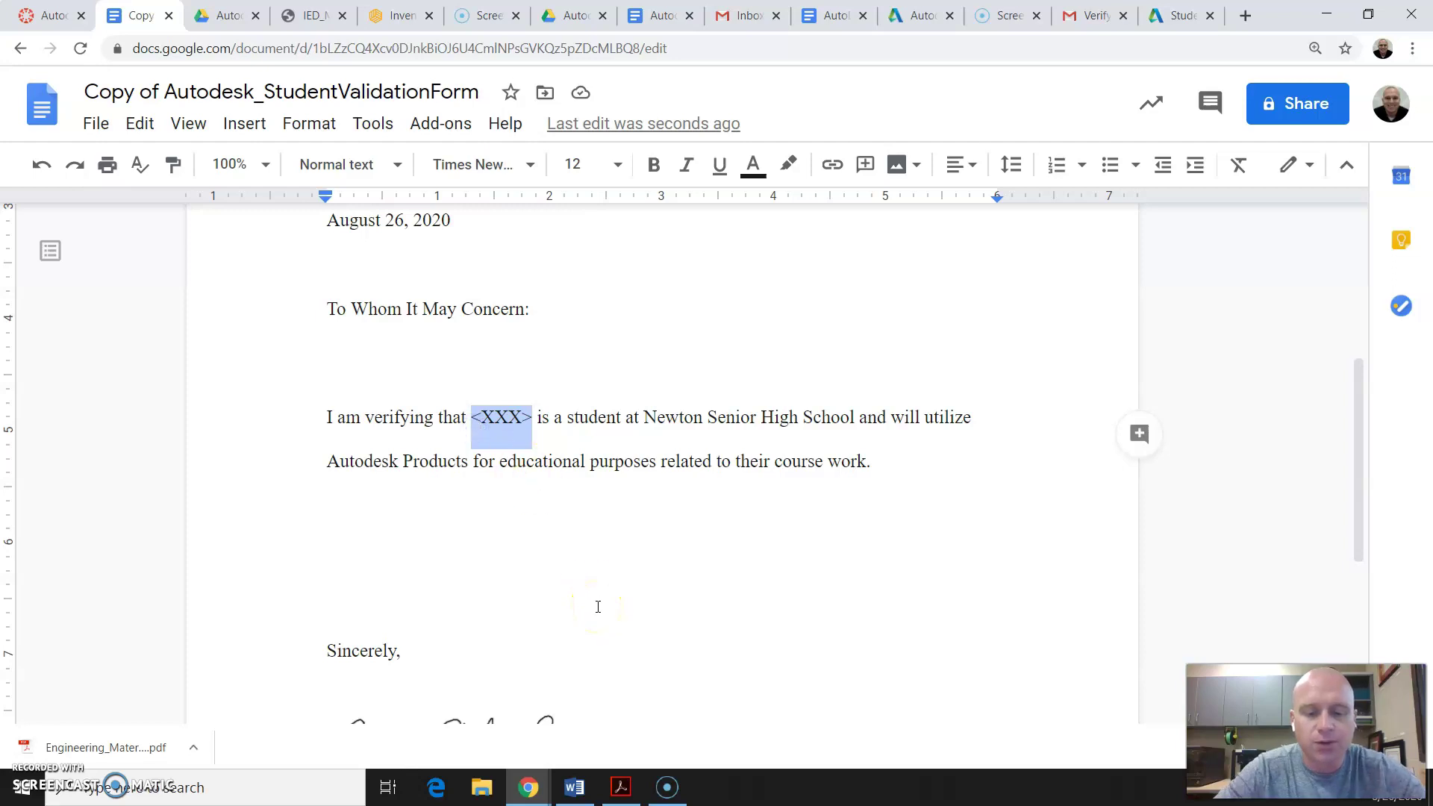
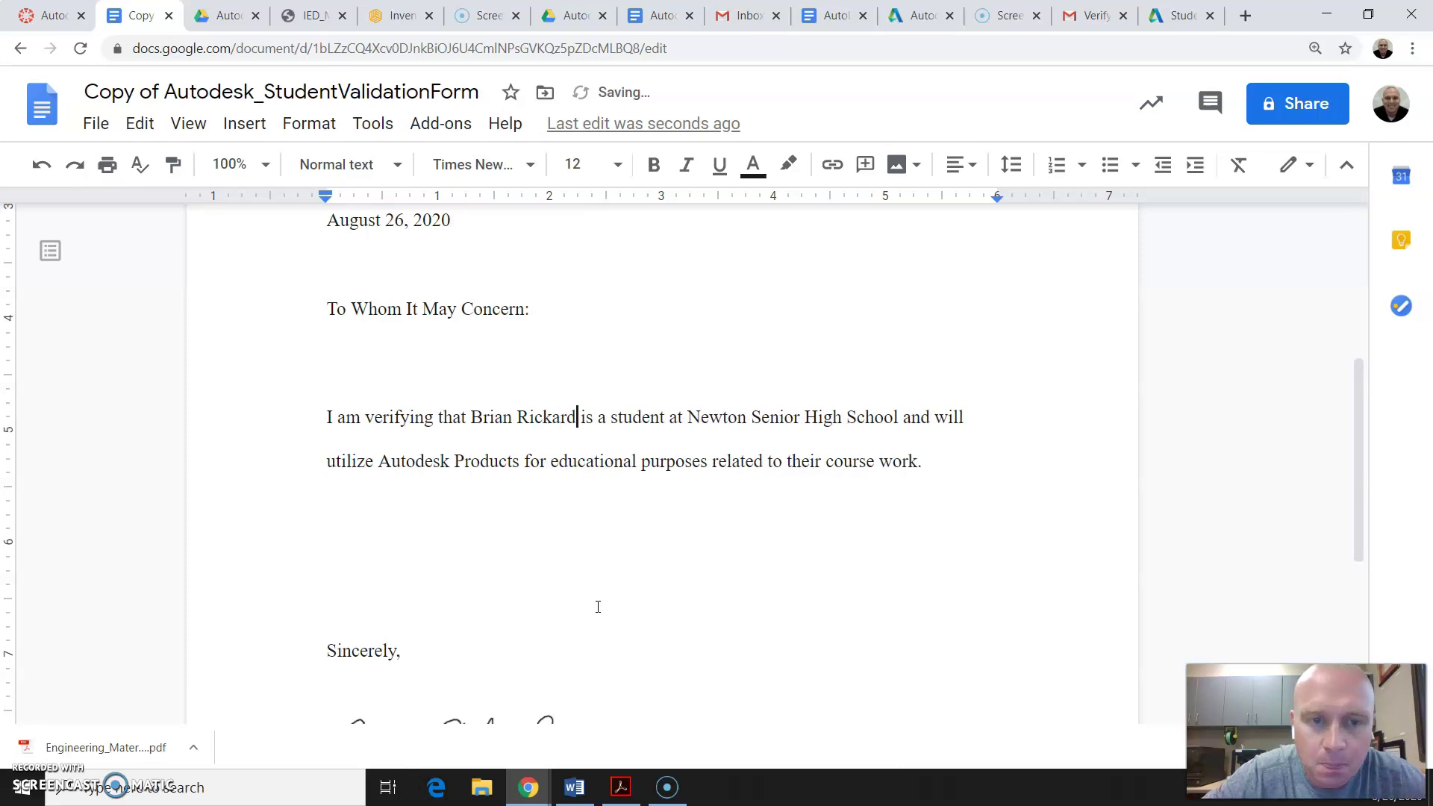
scroll(598, 606, down, 4)
scroll(598, 606, up, 8)
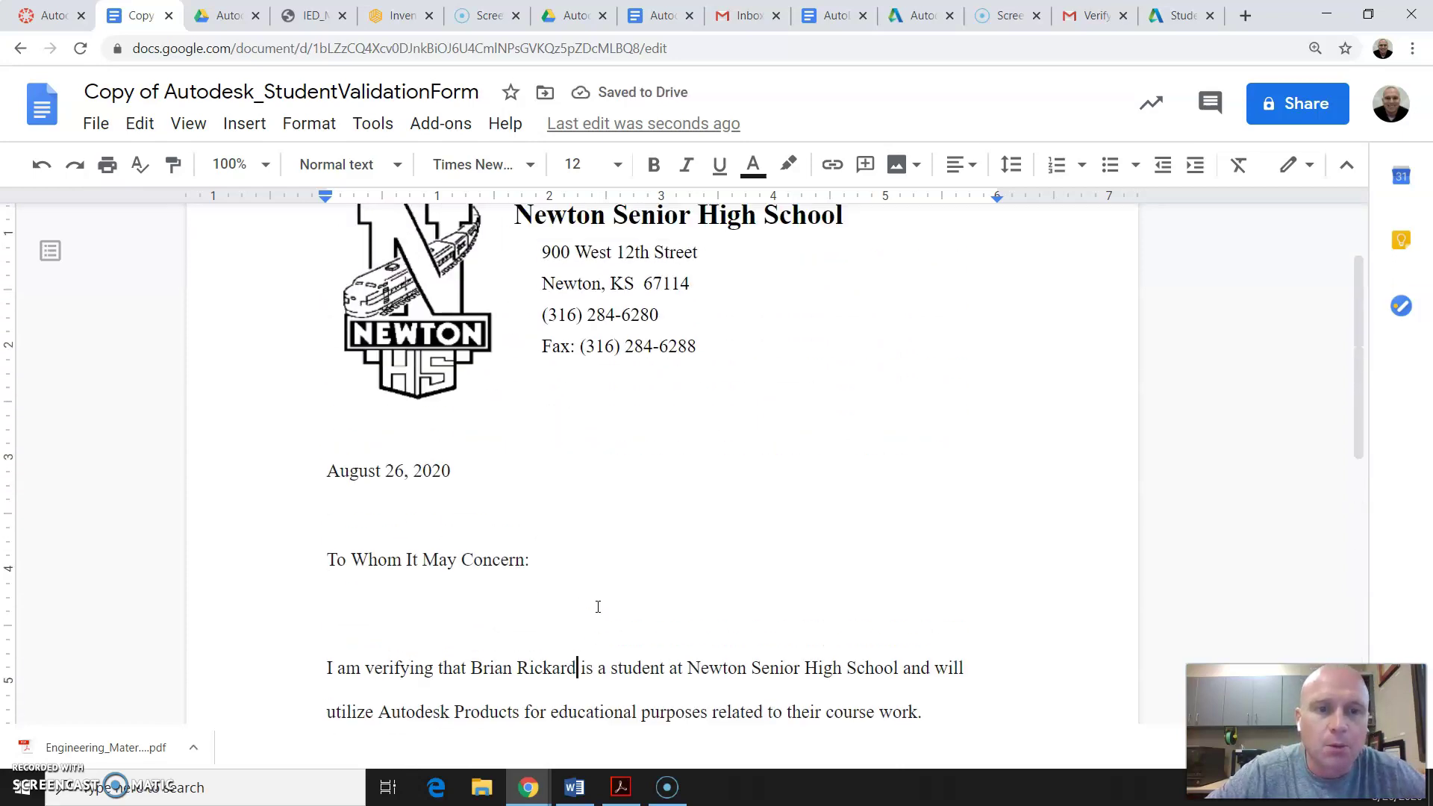
scroll(598, 607, up, 2)
Download the letter as a PDF Document (.pdf)
click(98, 124)
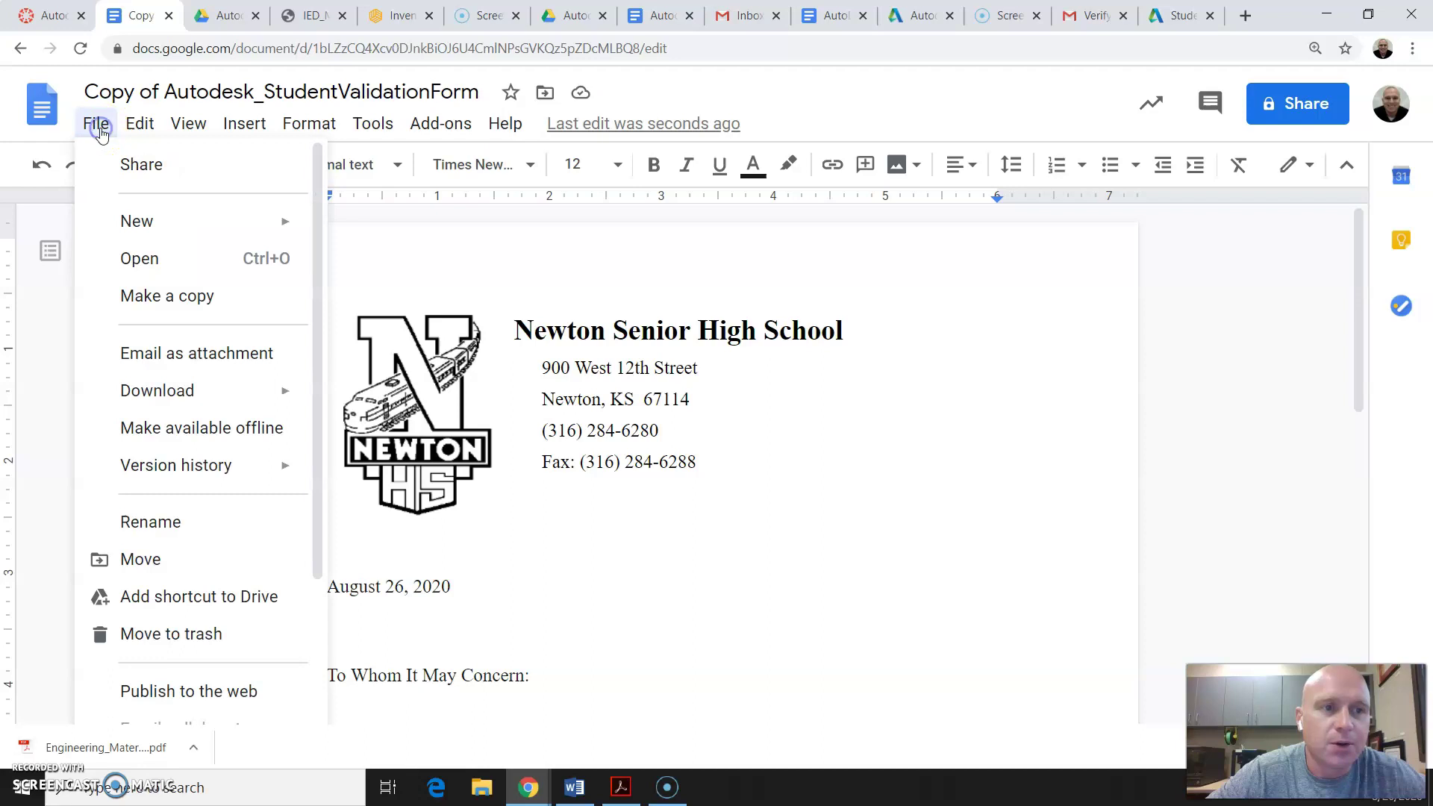
mouse_move(237, 402)
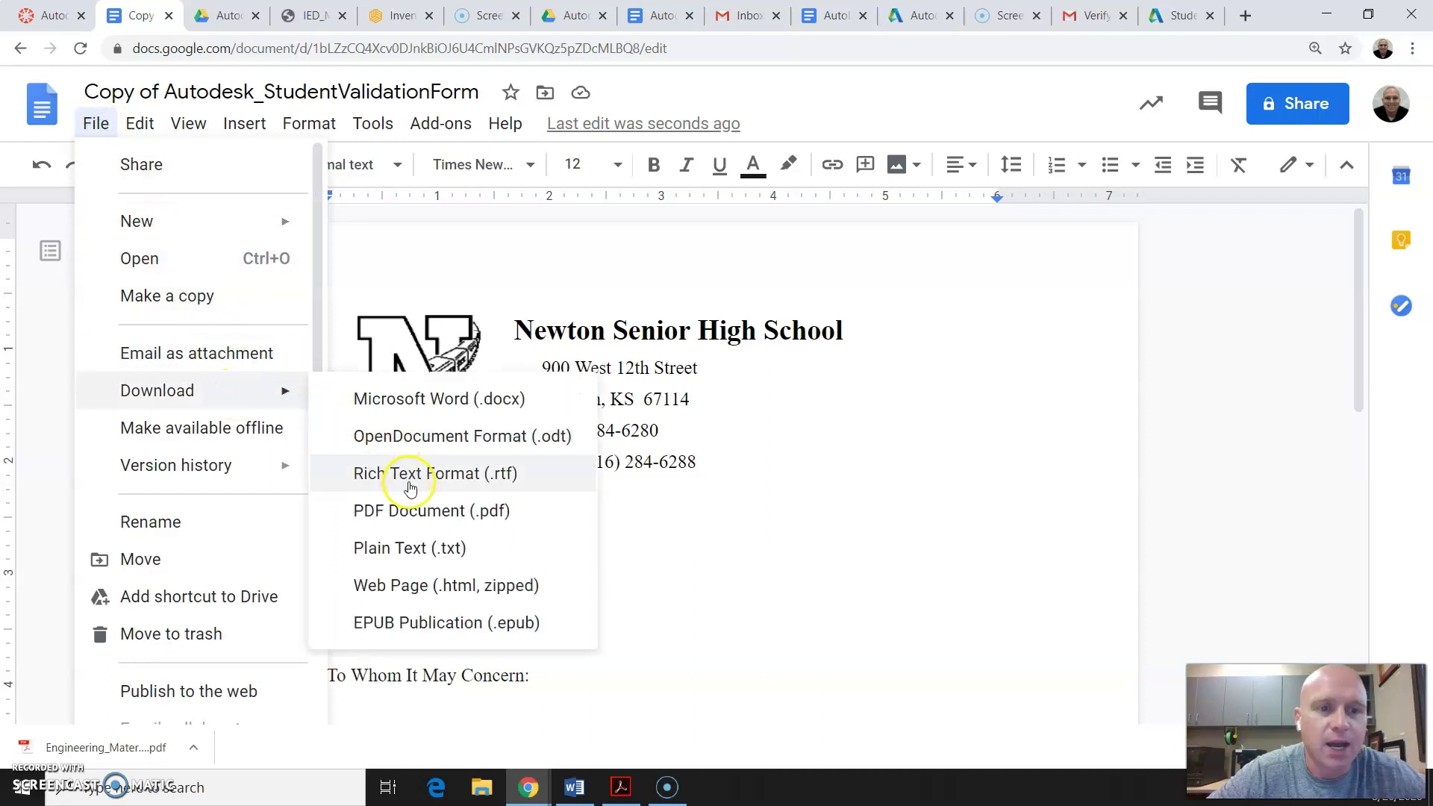
click(418, 511)
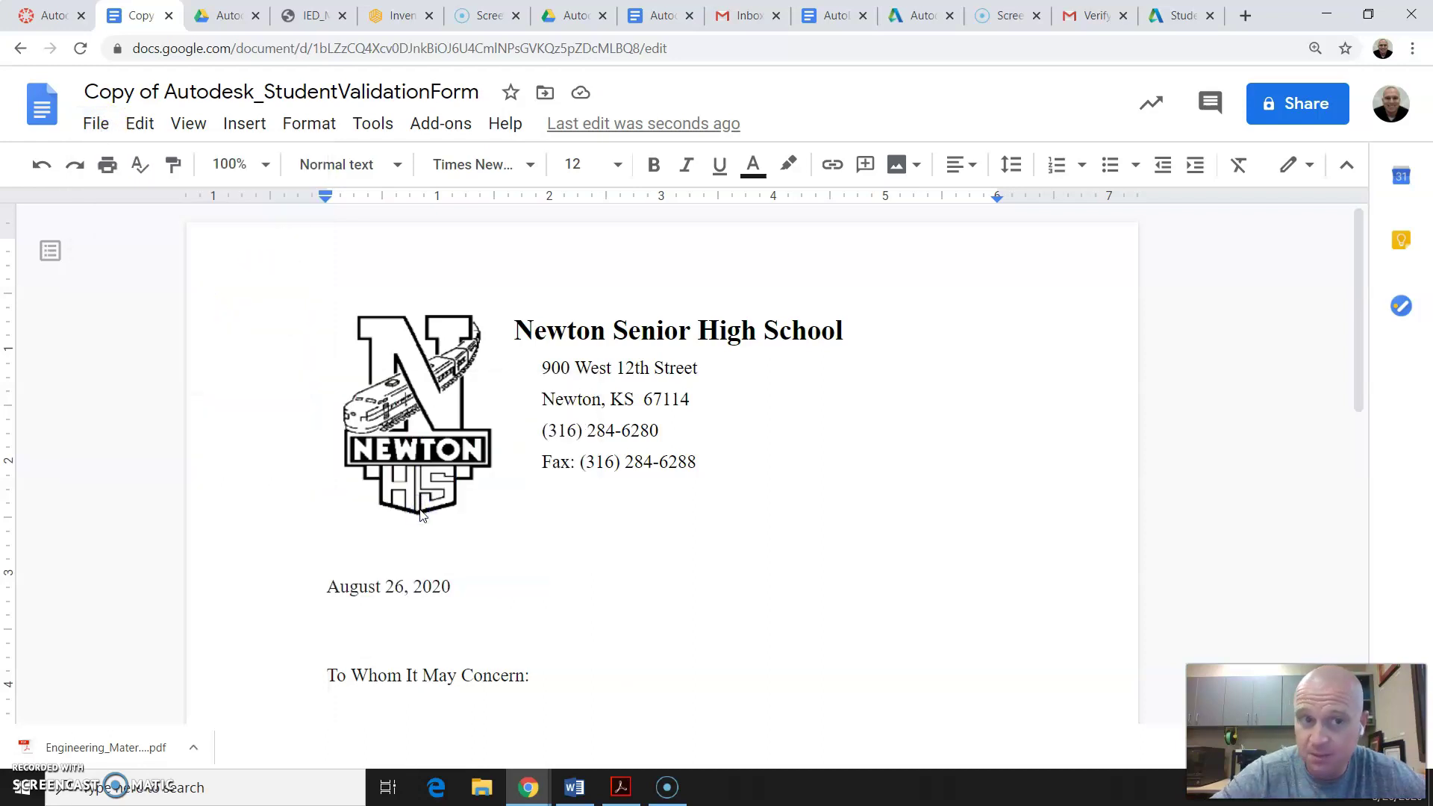